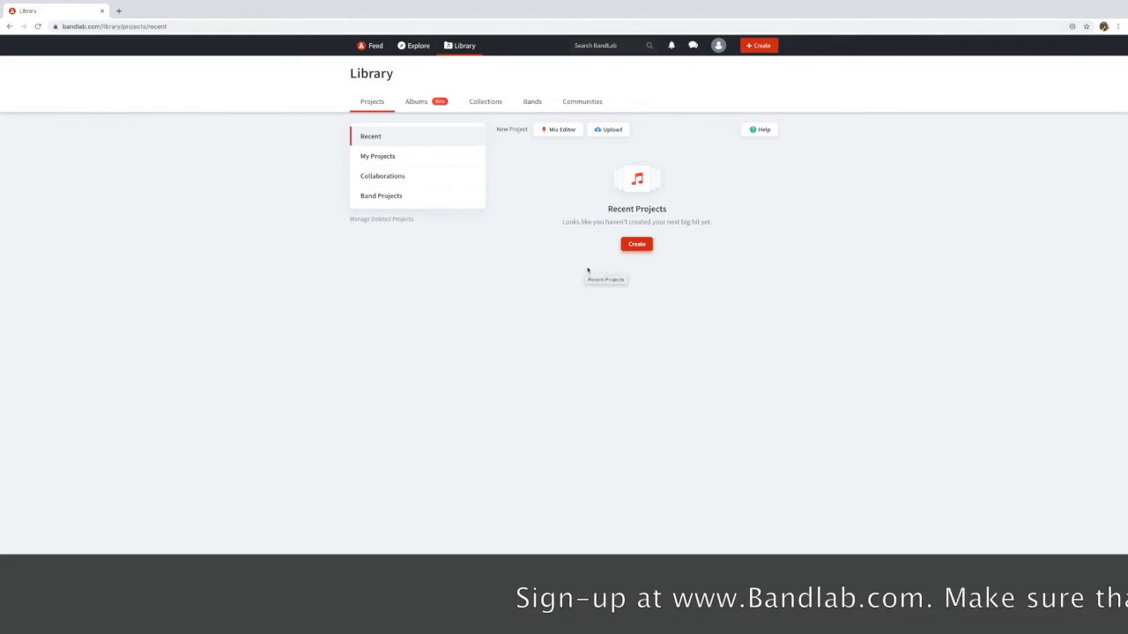
- Create a new project with a Drum Machine track and preview its pattern A
{"action": "left_click", "coordinate": [637, 245]}
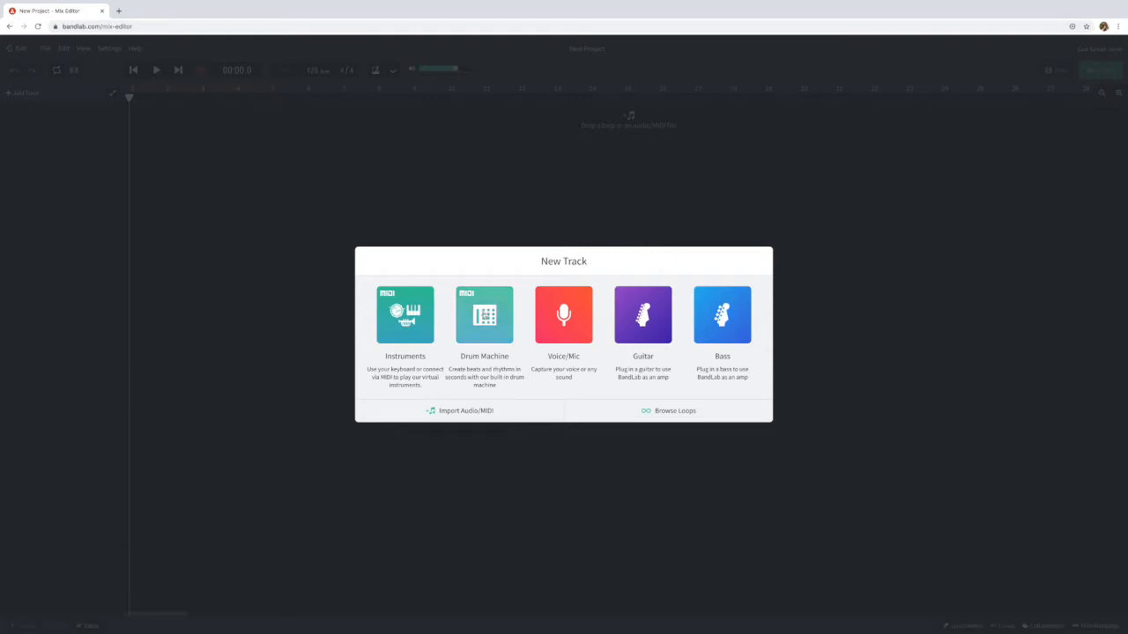
{"action": "left_click", "coordinate": [484, 323]}
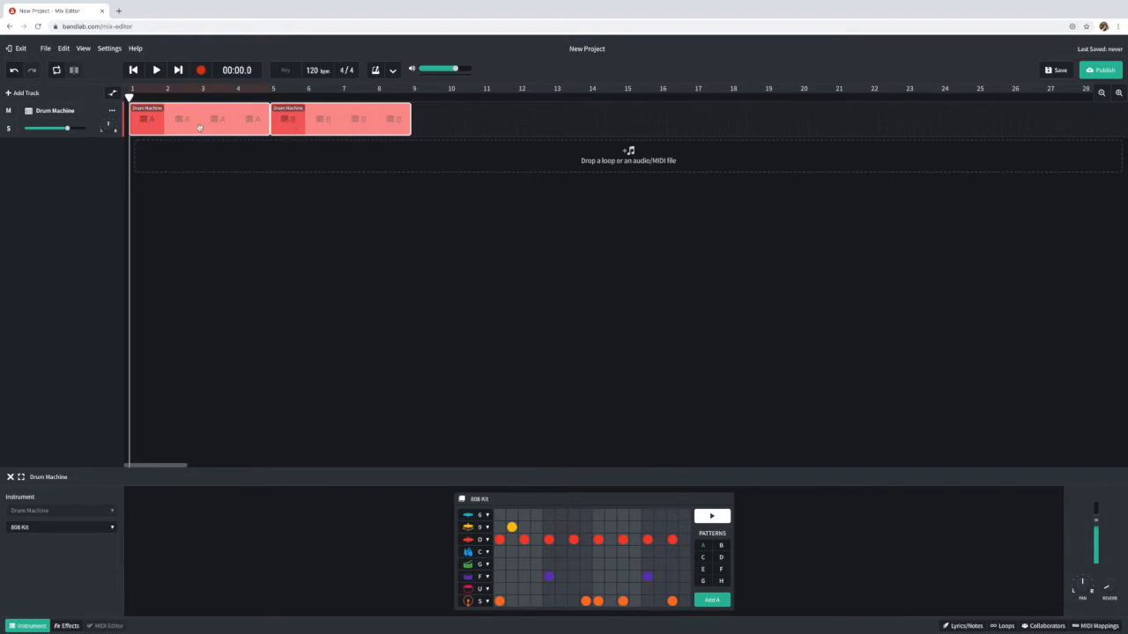
{"action": "left_click", "coordinate": [303, 124]}
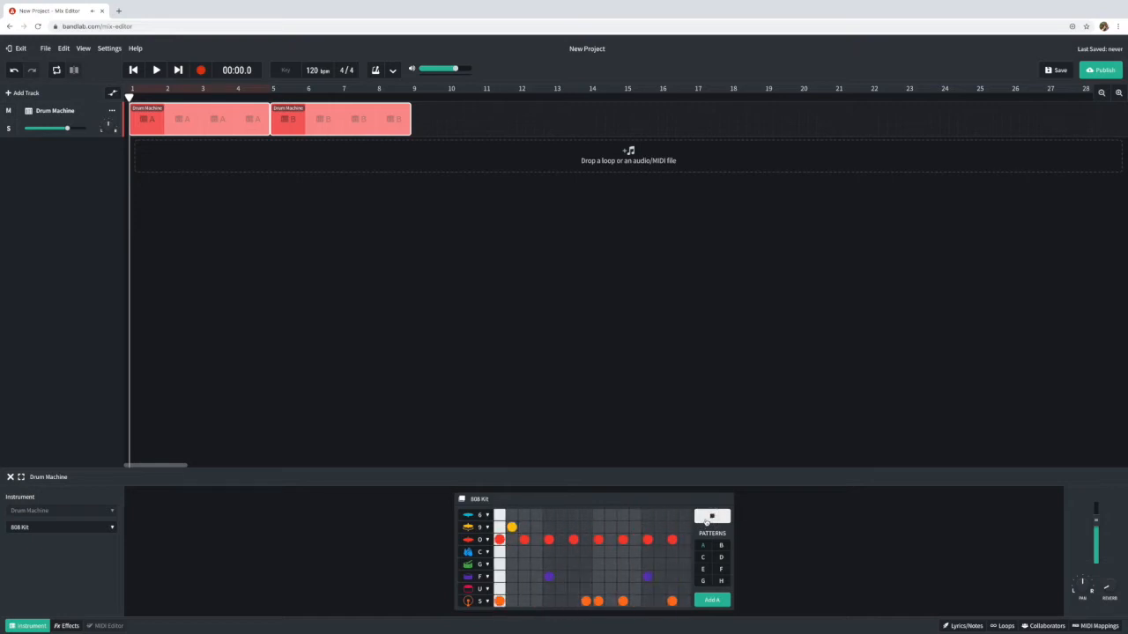
{"action": "left_click", "coordinate": [707, 520]}
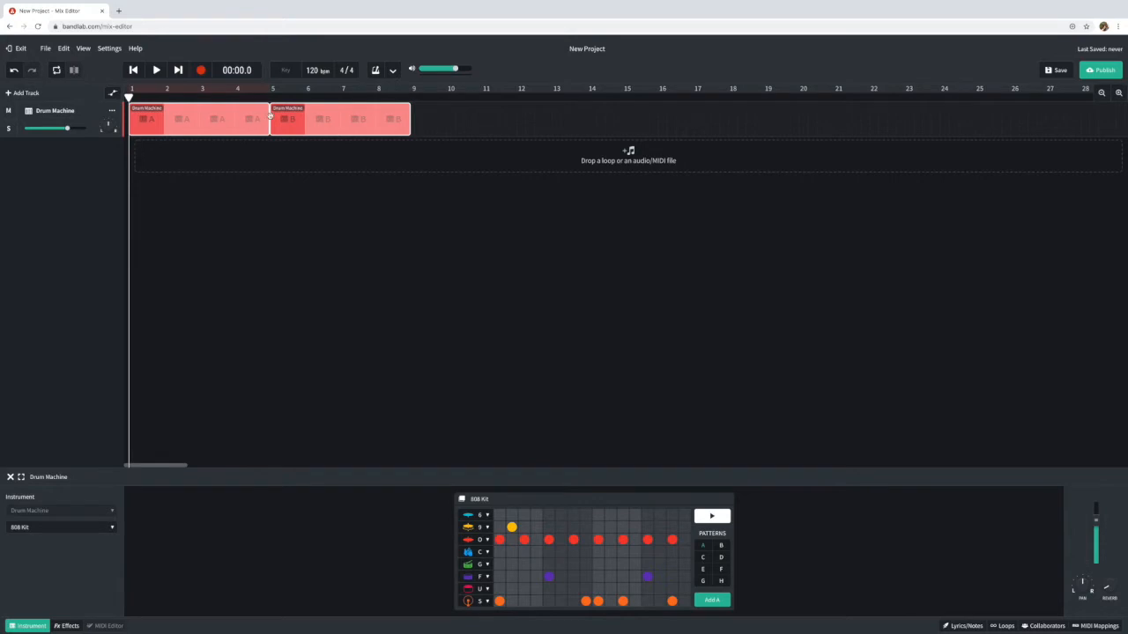
- Delete the two ready-made Drum Machine regions, A and B, from the timeline
{"action": "scroll", "coordinate": [154, 118], "scroll_direction": "right", "scroll_amount": 1}
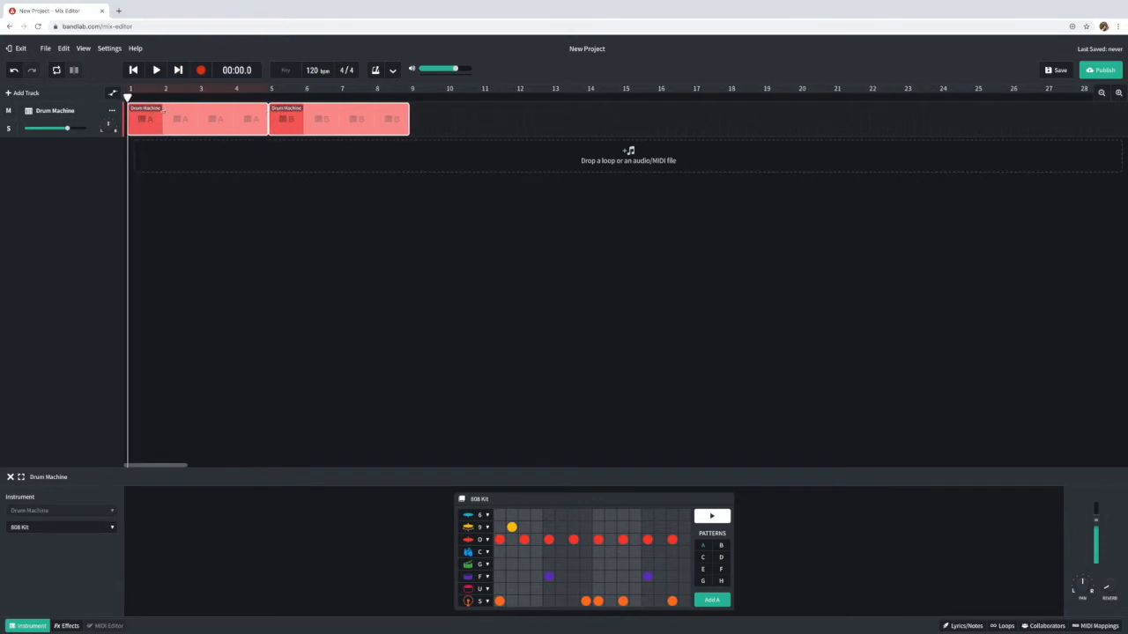
{"action": "left_click_drag", "start_coordinate": [301, 109], "coordinate": [279, 118]}
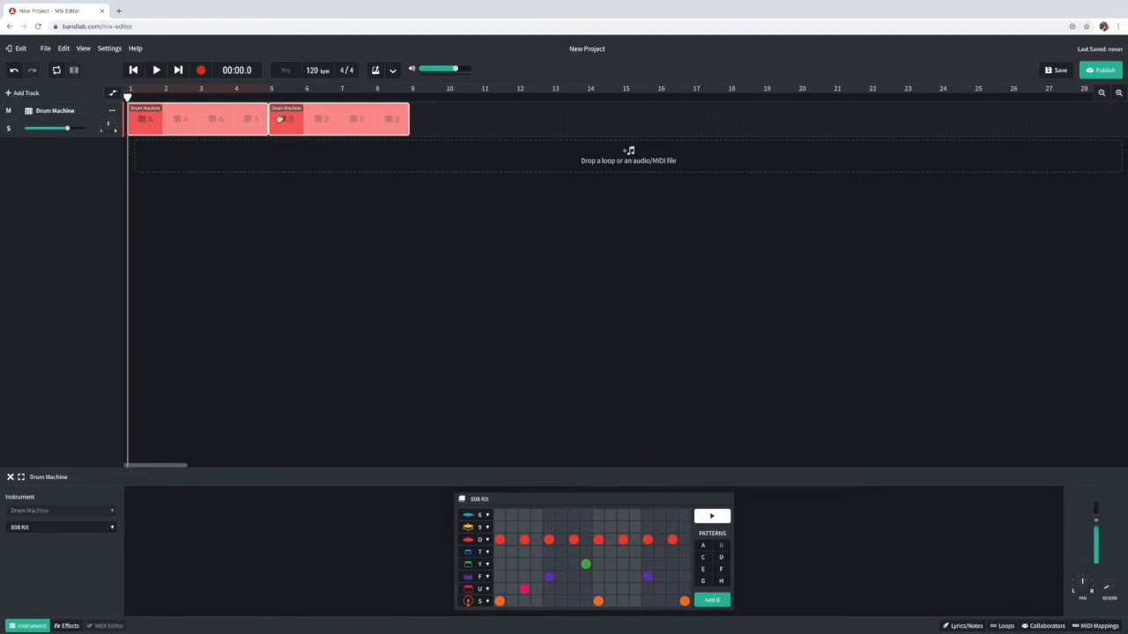
{"action": "key", "text": "Delete"}
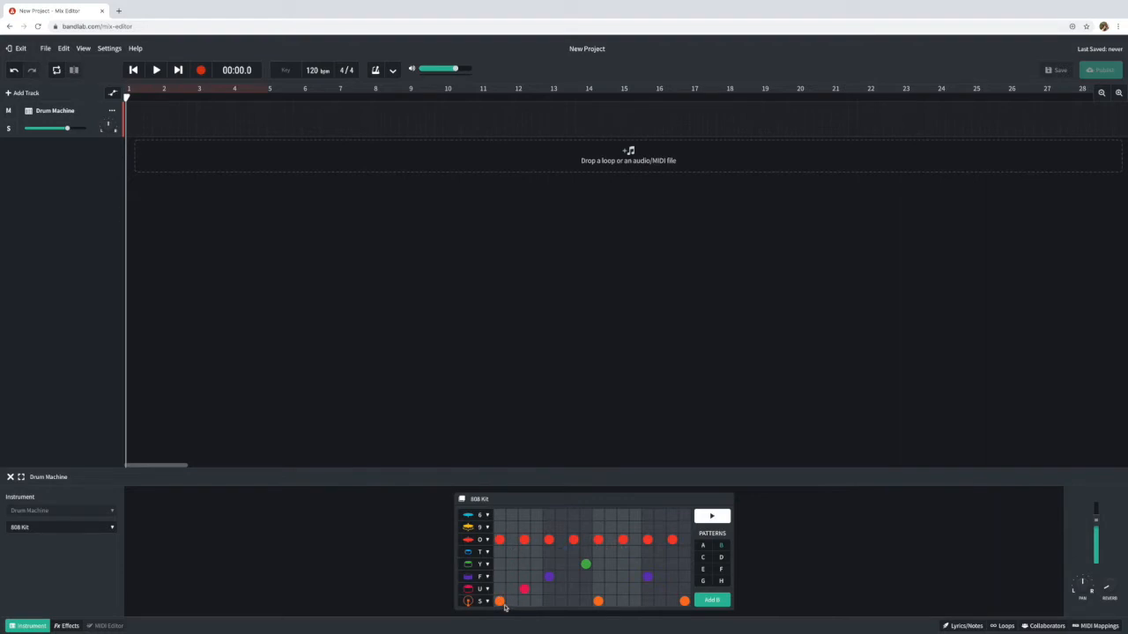
- Clear every existing hit from pattern B of the 808 Kit drum grid
{"action": "left_click", "coordinate": [498, 601]}
{"action": "left_click_drag", "start_coordinate": [501, 546], "coordinate": [677, 547]}
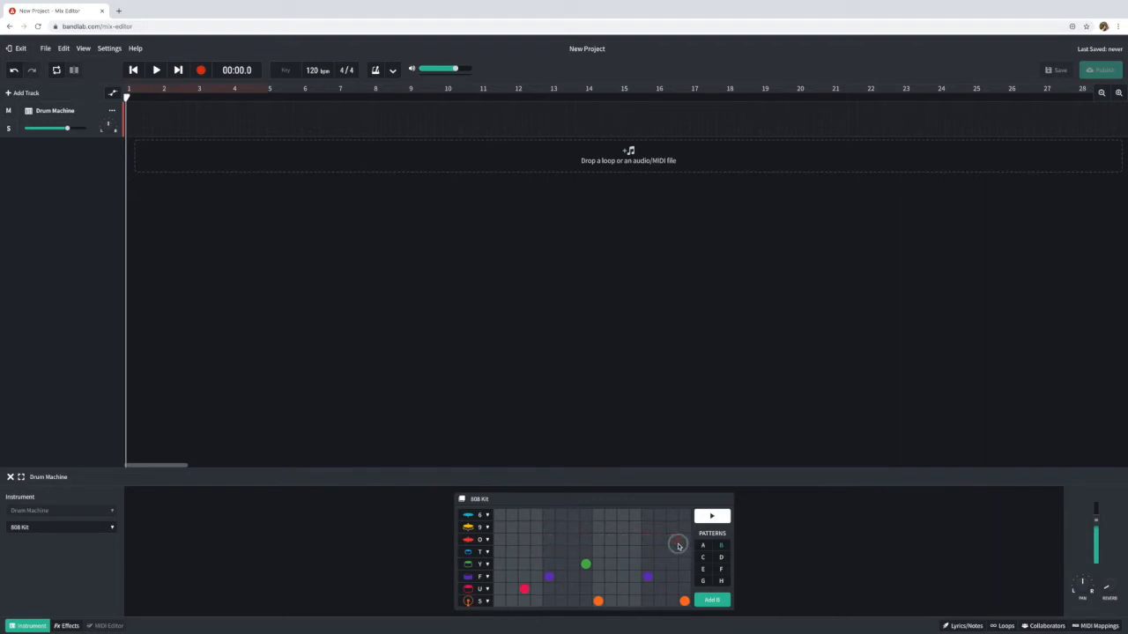
{"action": "left_click", "coordinate": [522, 591]}
{"action": "left_click_drag", "start_coordinate": [685, 600], "coordinate": [577, 602]}
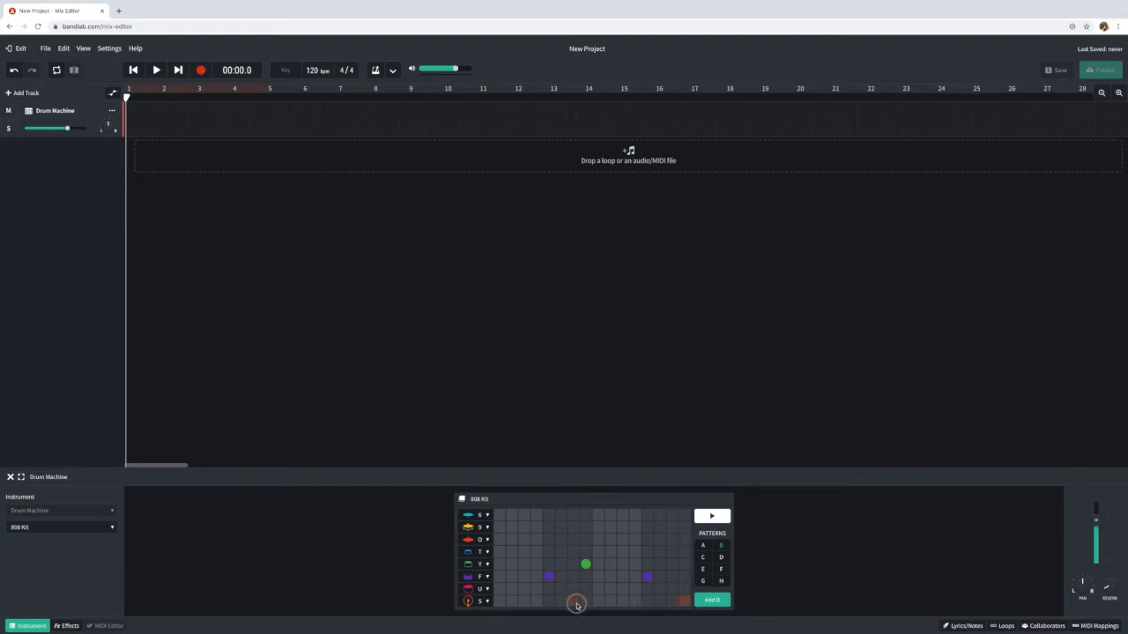
{"action": "left_click", "coordinate": [546, 577]}
{"action": "left_click", "coordinate": [648, 578]}
{"action": "left_click", "coordinate": [585, 564]}
- Try out row U by filling all sixteen steps and previewing the loop, and clear the row again
{"action": "left_click", "coordinate": [513, 591]}
{"action": "left_click_drag", "start_coordinate": [533, 592], "coordinate": [679, 594]}
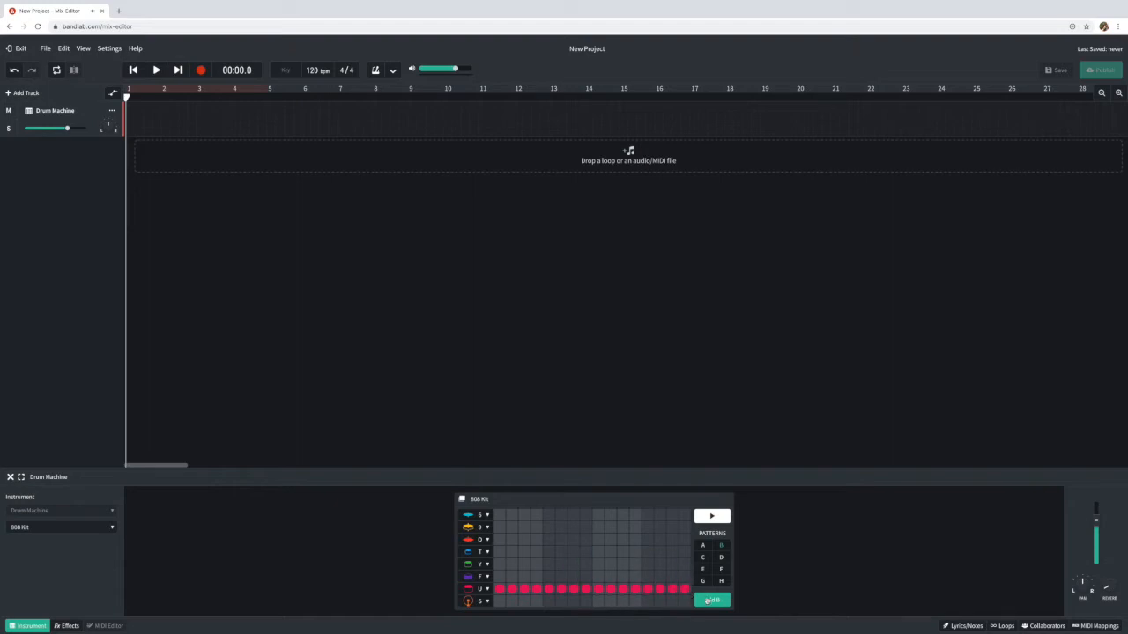
{"action": "left_click", "coordinate": [722, 521]}
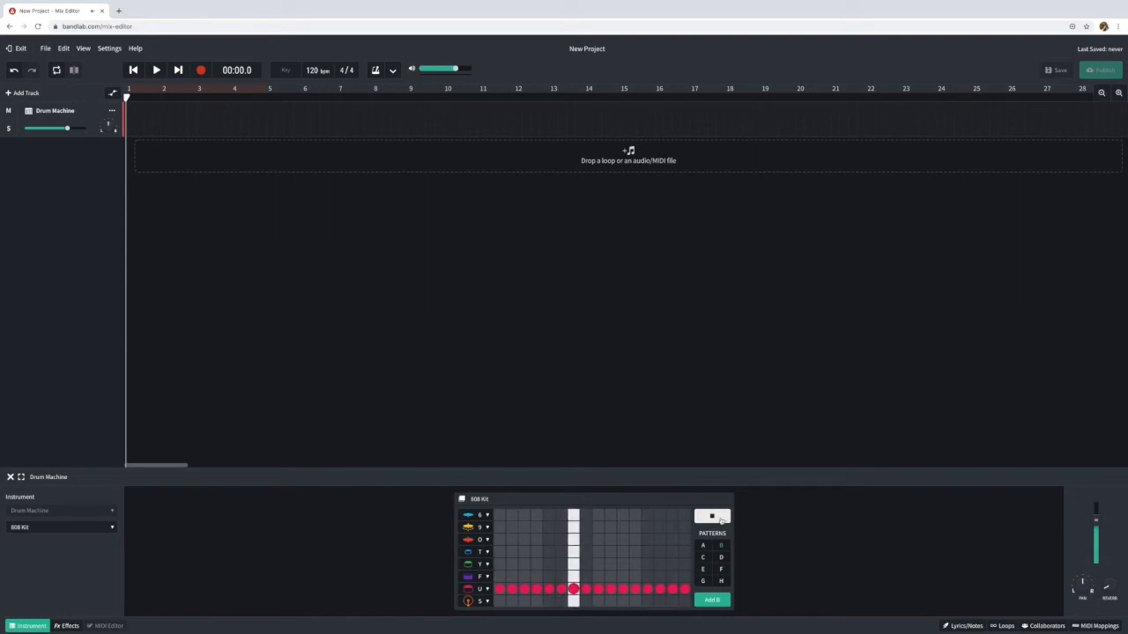
{"action": "left_click", "coordinate": [723, 521]}
{"action": "left_click_drag", "start_coordinate": [685, 588], "coordinate": [498, 592]}
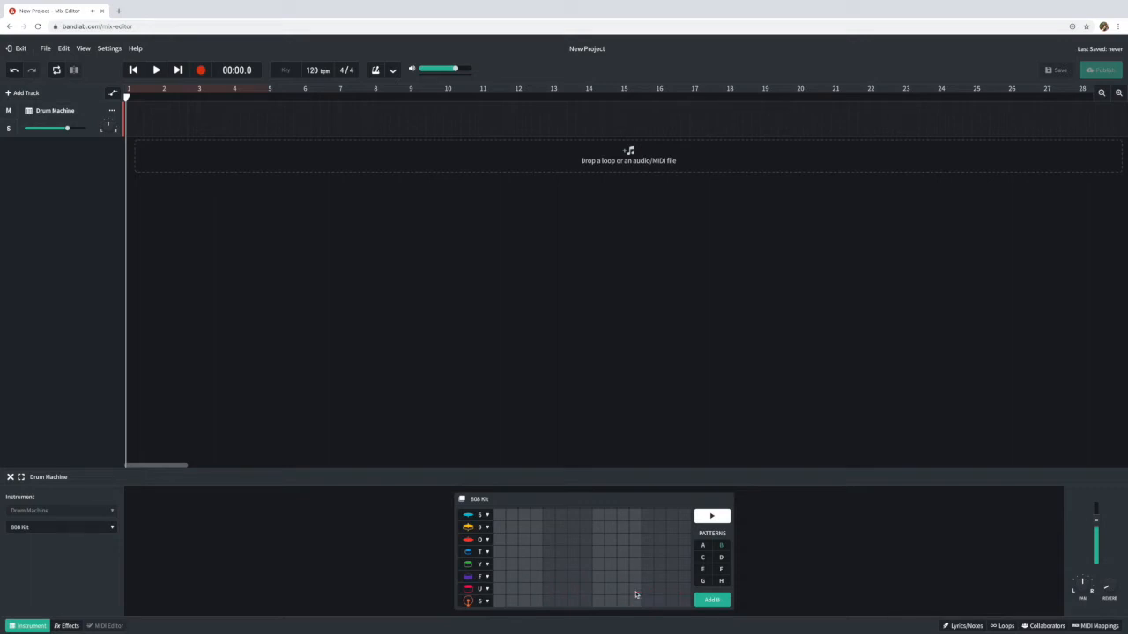
- Place kick hits on steps 1, 5, 9 and 13 of pattern B and start the pattern preview
{"action": "left_click", "coordinate": [489, 553]}
{"action": "left_click", "coordinate": [499, 602]}
{"action": "left_click", "coordinate": [548, 602]}
{"action": "left_click", "coordinate": [598, 602]}
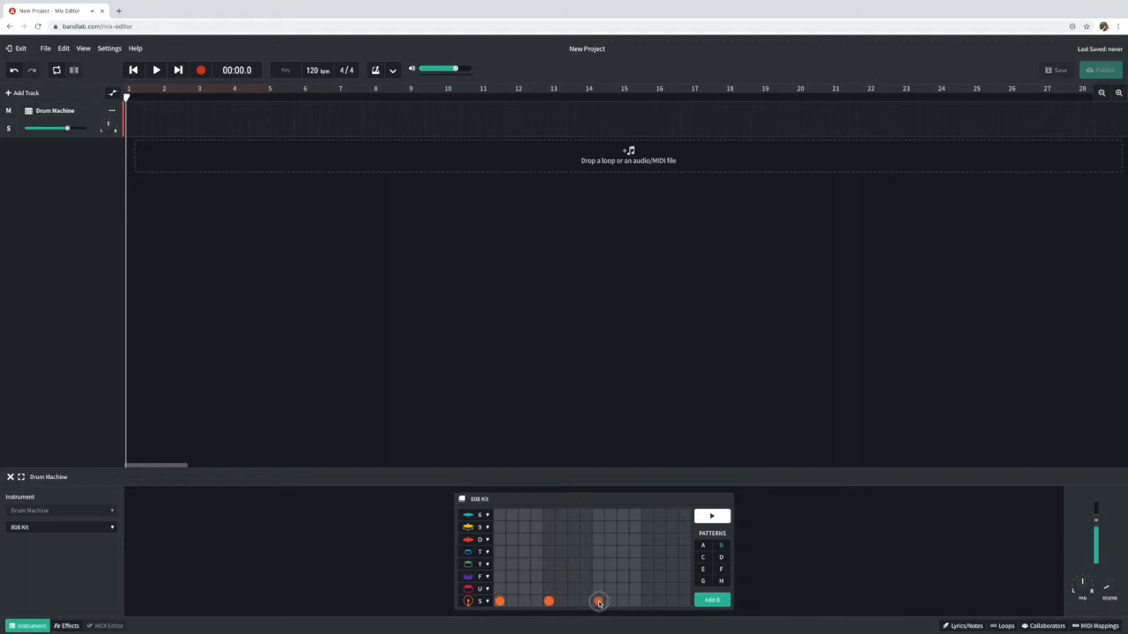
{"action": "left_click", "coordinate": [648, 602]}
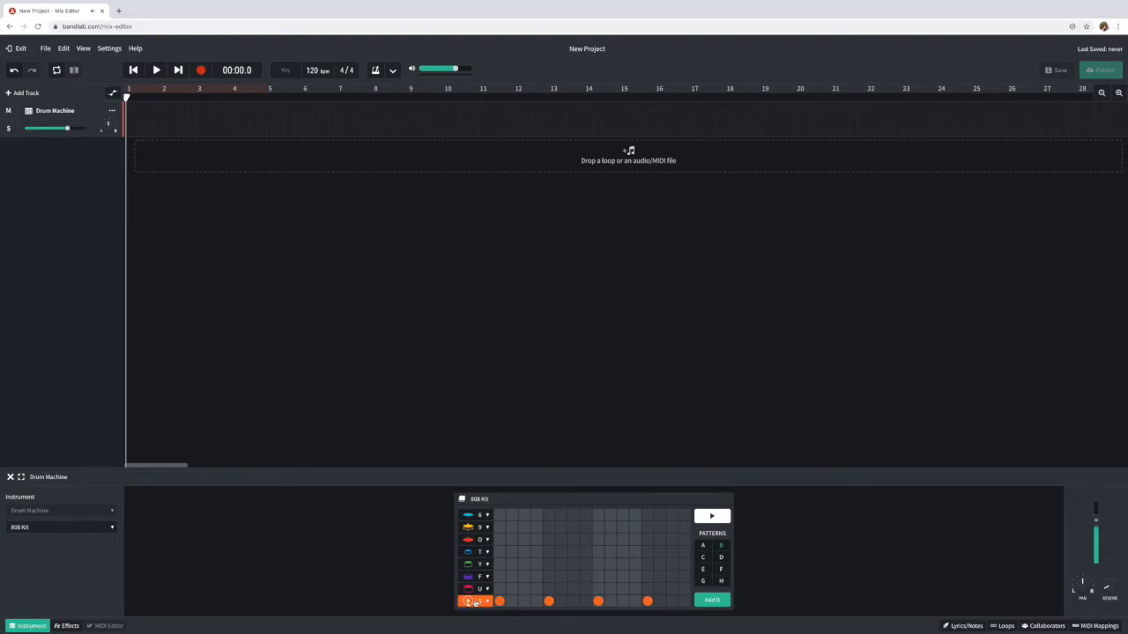
{"action": "left_click", "coordinate": [722, 518]}
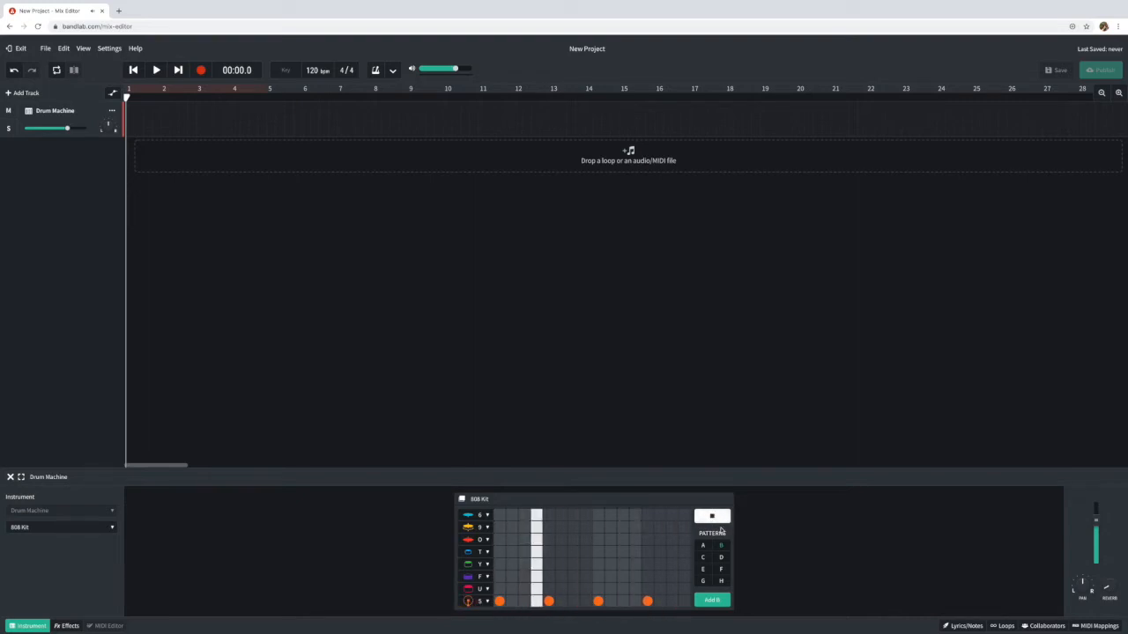
- Place closed hi-hat hits on steps 3, 6, 11 and 14 of pattern B
{"action": "left_click", "coordinate": [524, 539]}
{"action": "left_click", "coordinate": [573, 540]}
{"action": "left_click", "coordinate": [610, 539]}
{"action": "left_click", "coordinate": [660, 539]}
{"action": "left_click", "coordinate": [562, 539]}
{"action": "left_click", "coordinate": [574, 539]}
{"action": "left_click", "coordinate": [623, 539]}
{"action": "left_click", "coordinate": [610, 539]}
- Add mid tom hits on steps 1 and 3 and snare hits on steps 5, 9, 13 and 15
{"action": "left_click", "coordinate": [500, 564]}
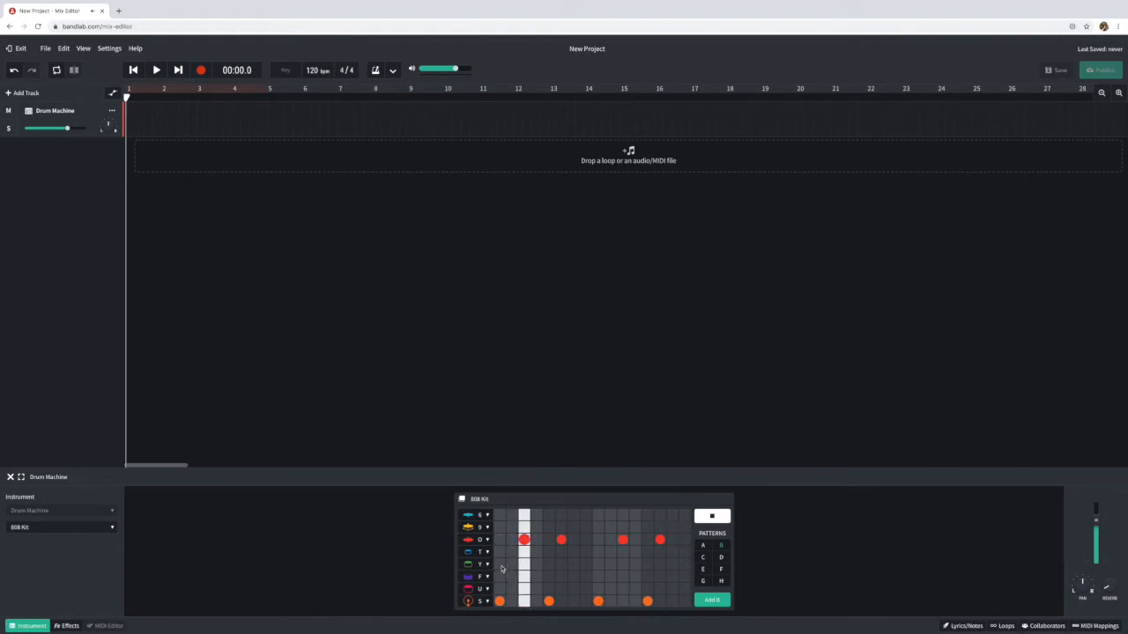
{"action": "left_click", "coordinate": [524, 565]}
{"action": "left_click", "coordinate": [648, 576]}
{"action": "left_click", "coordinate": [672, 576]}
{"action": "left_click", "coordinate": [549, 577]}
{"action": "left_click", "coordinate": [599, 576]}
- Add a hit on step 1 of row 6 and hits on steps 1, 4, 9 and 12 of row 9, and stop the preview
{"action": "left_click", "coordinate": [499, 514]}
{"action": "left_click", "coordinate": [500, 527]}
{"action": "left_click", "coordinate": [536, 527]}
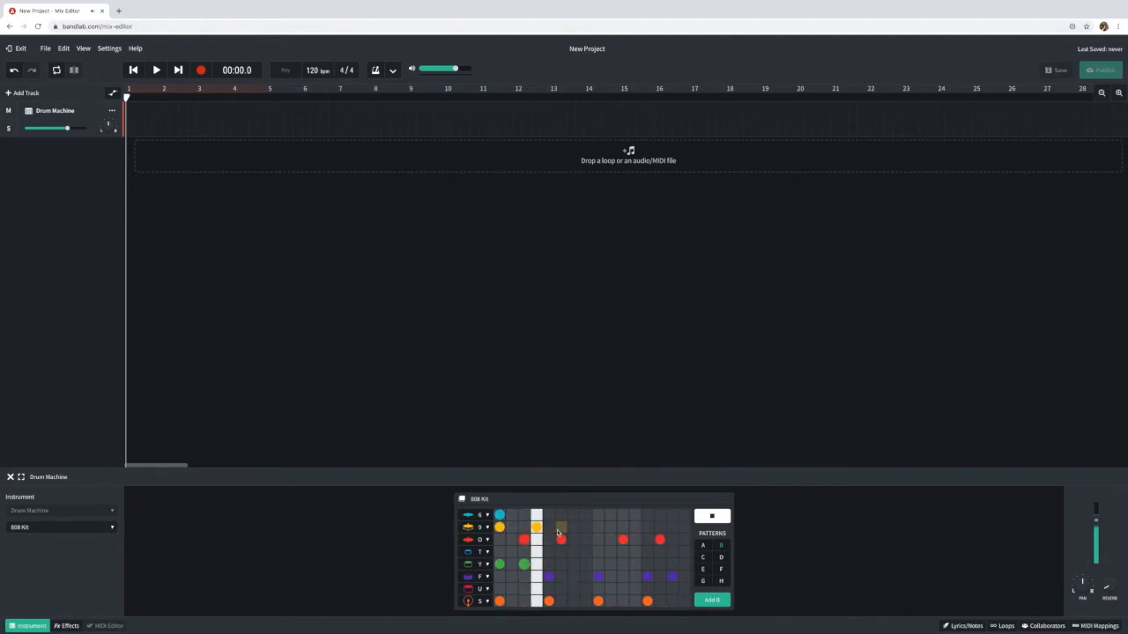
{"action": "left_click_drag", "start_coordinate": [598, 528], "coordinate": [635, 528]}
{"action": "left_click", "coordinate": [623, 540]}
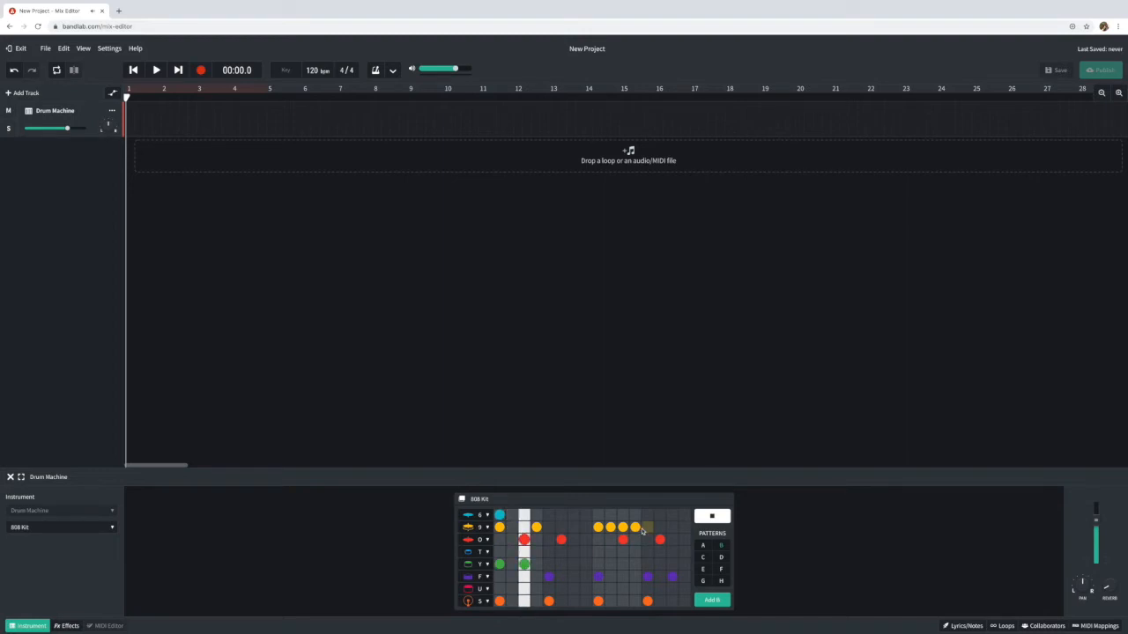
{"action": "left_click", "coordinate": [611, 528]}
{"action": "left_click", "coordinate": [623, 528]}
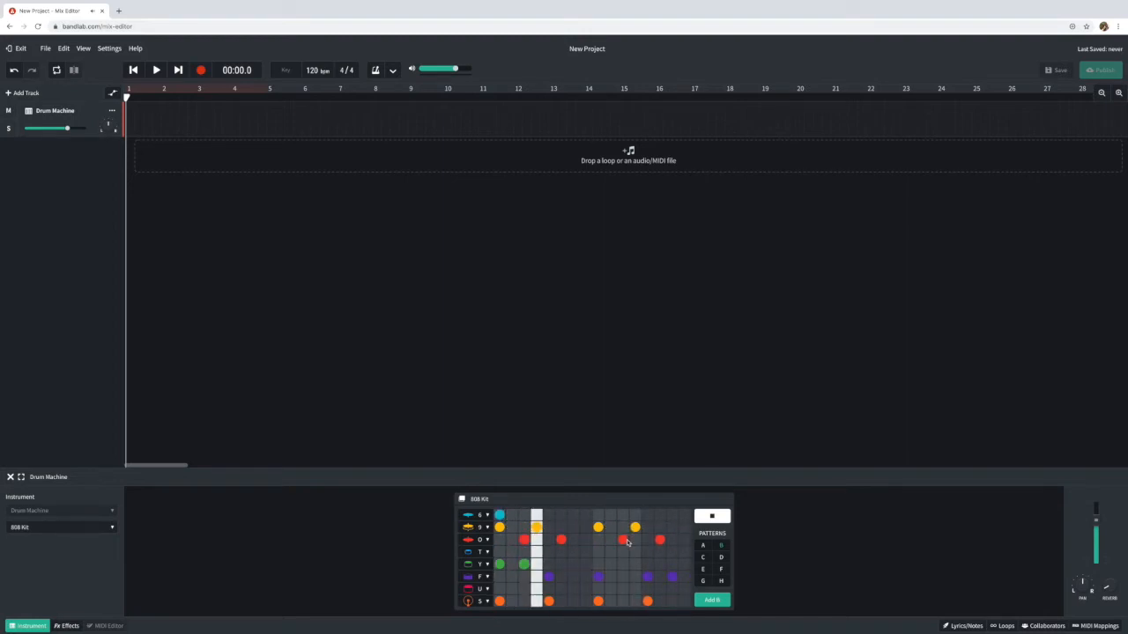
{"action": "left_click", "coordinate": [711, 518]}
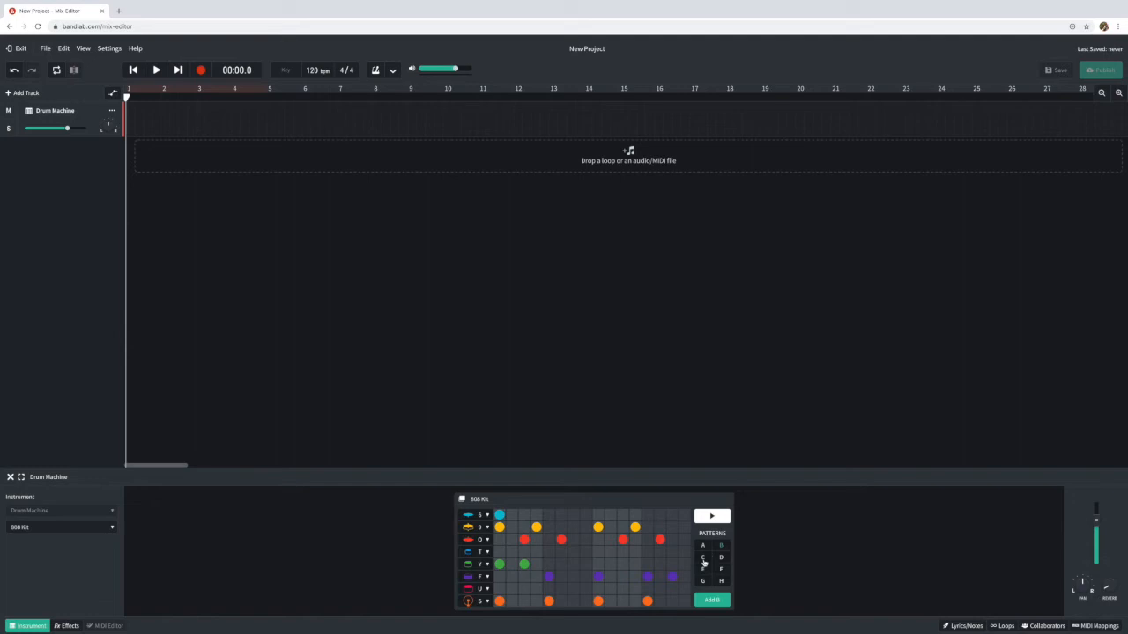
- Switch to the empty pattern C and replace its Mid Tom sound with Clap
{"action": "left_click", "coordinate": [703, 559]}
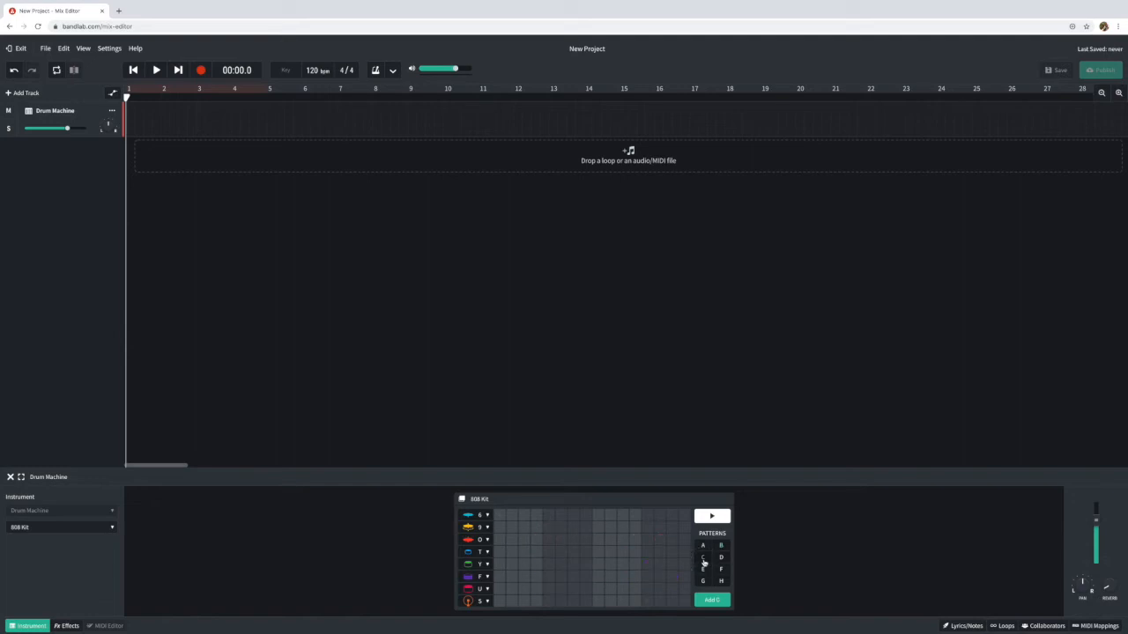
{"action": "left_click", "coordinate": [489, 568]}
{"action": "left_click", "coordinate": [488, 566]}
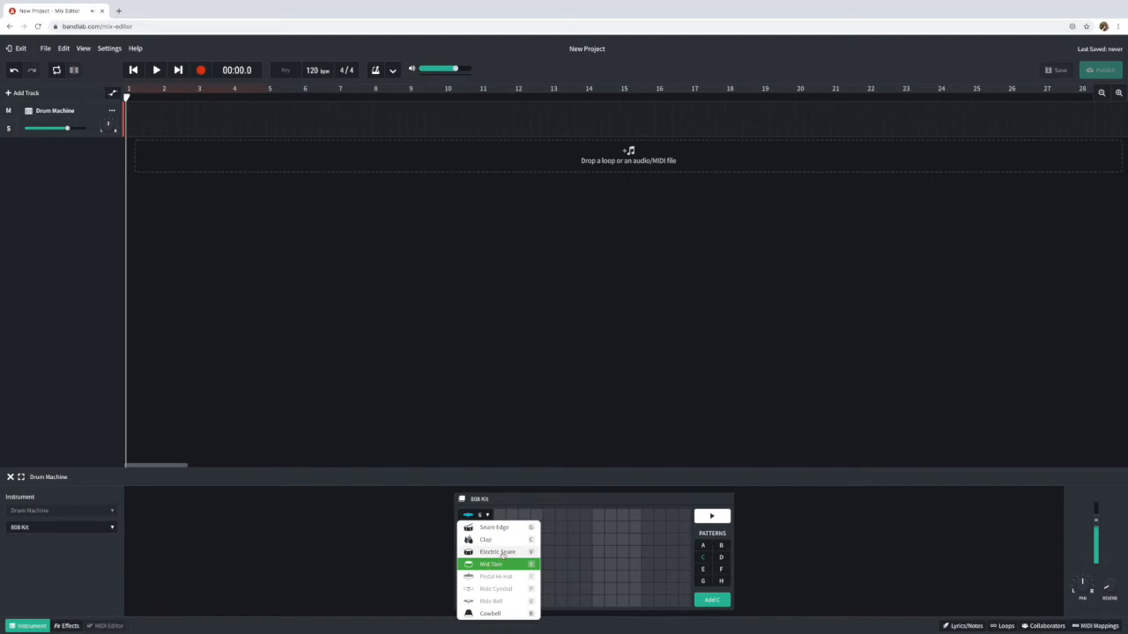
{"action": "left_click", "coordinate": [504, 541]}
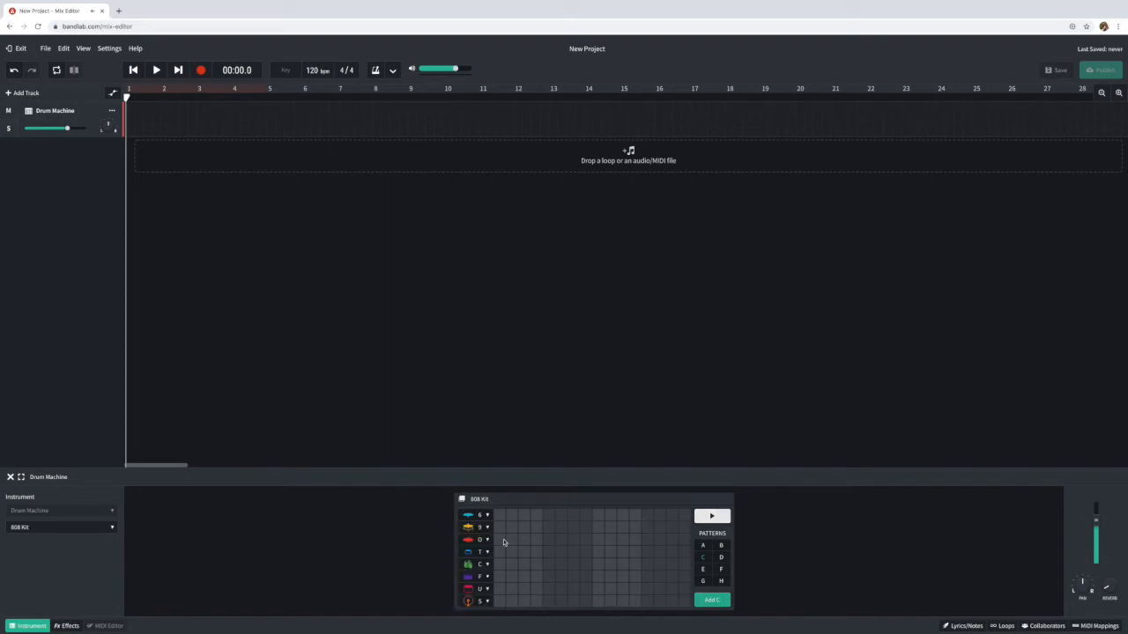
- Place claps on every odd-numbered step of pattern C and start the pattern preview
{"action": "left_click", "coordinate": [499, 565]}
{"action": "left_click", "coordinate": [573, 564]}
{"action": "left_click", "coordinate": [598, 565]}
{"action": "left_click", "coordinate": [623, 565]}
{"action": "left_click", "coordinate": [648, 565]}
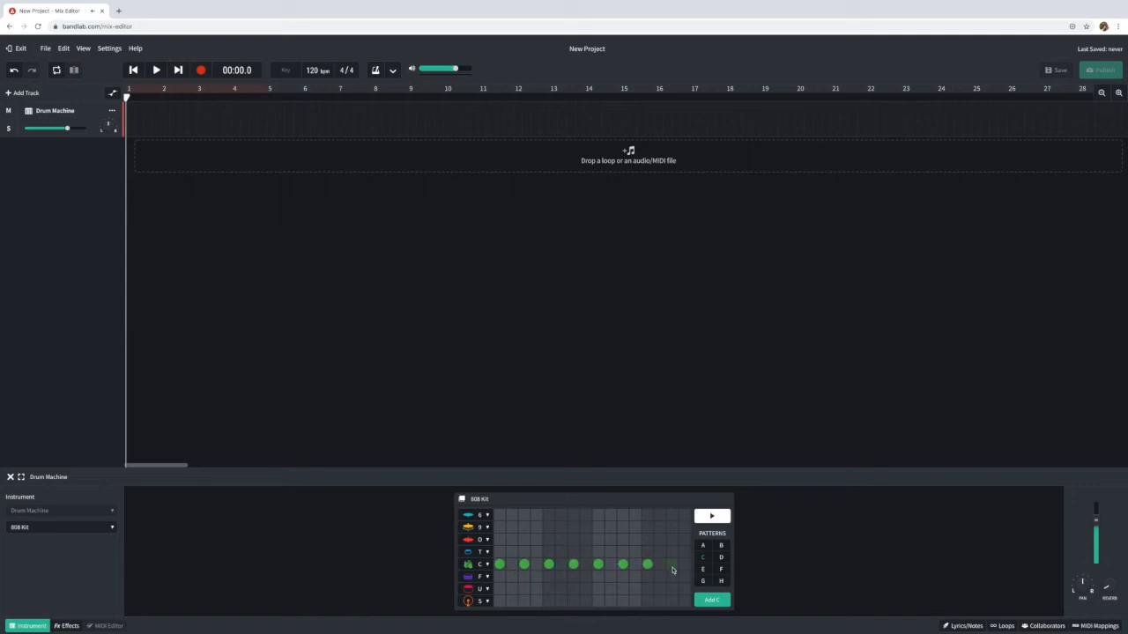
{"action": "left_click", "coordinate": [718, 523]}
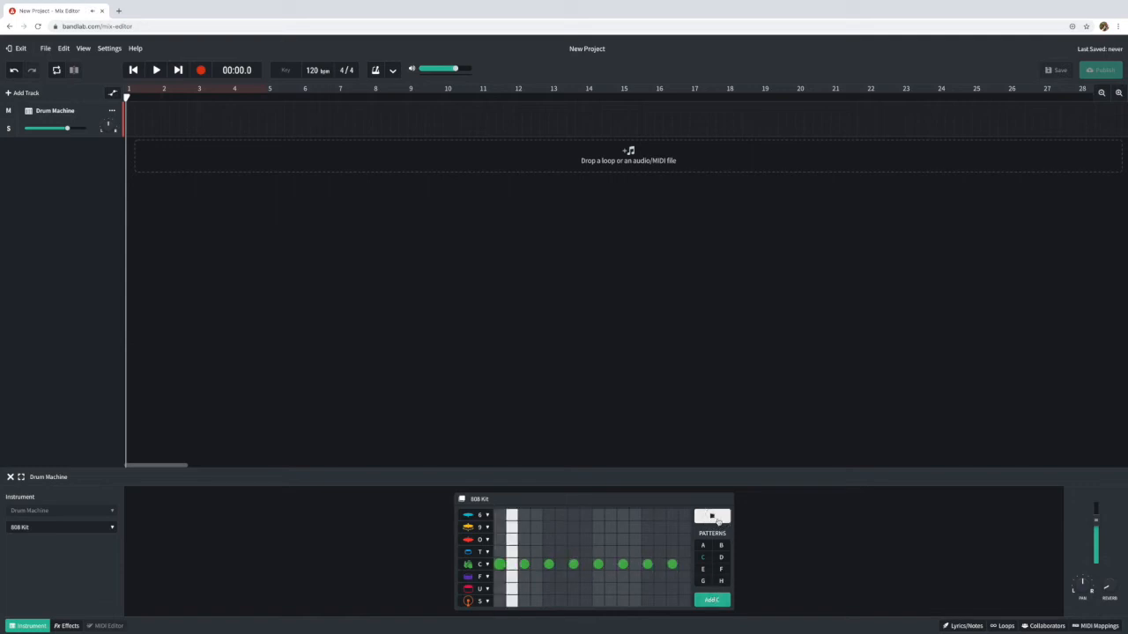
- Replace the Closed Hi-Hat sound with Cowbell and place cowbell hits on steps 1 and 9
{"action": "left_click", "coordinate": [488, 541]}
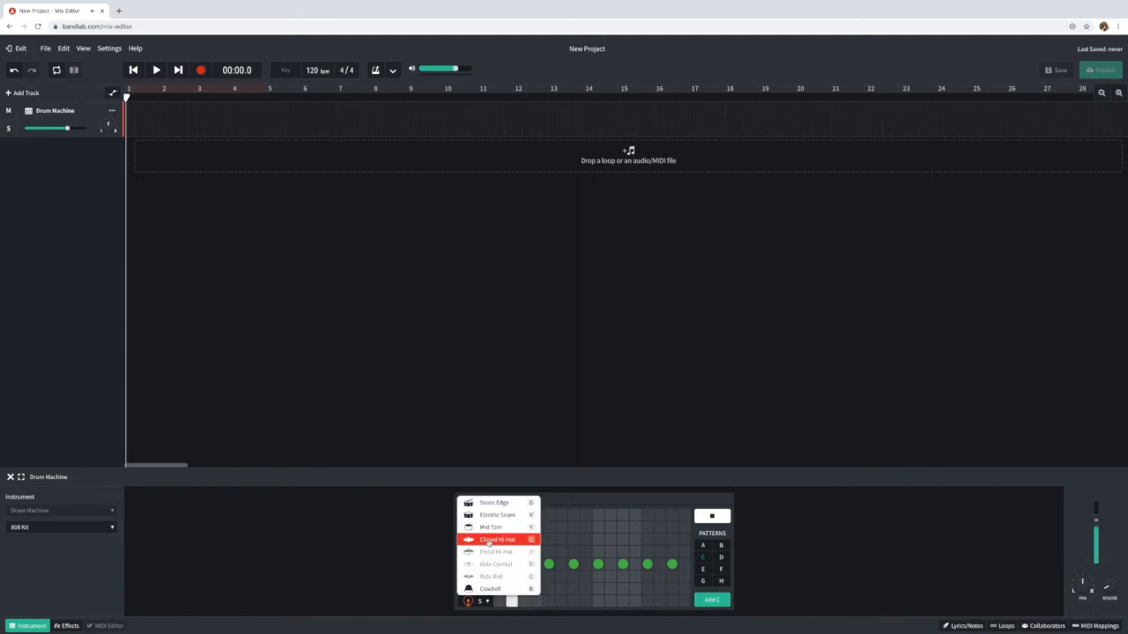
{"action": "left_click", "coordinate": [523, 567]}
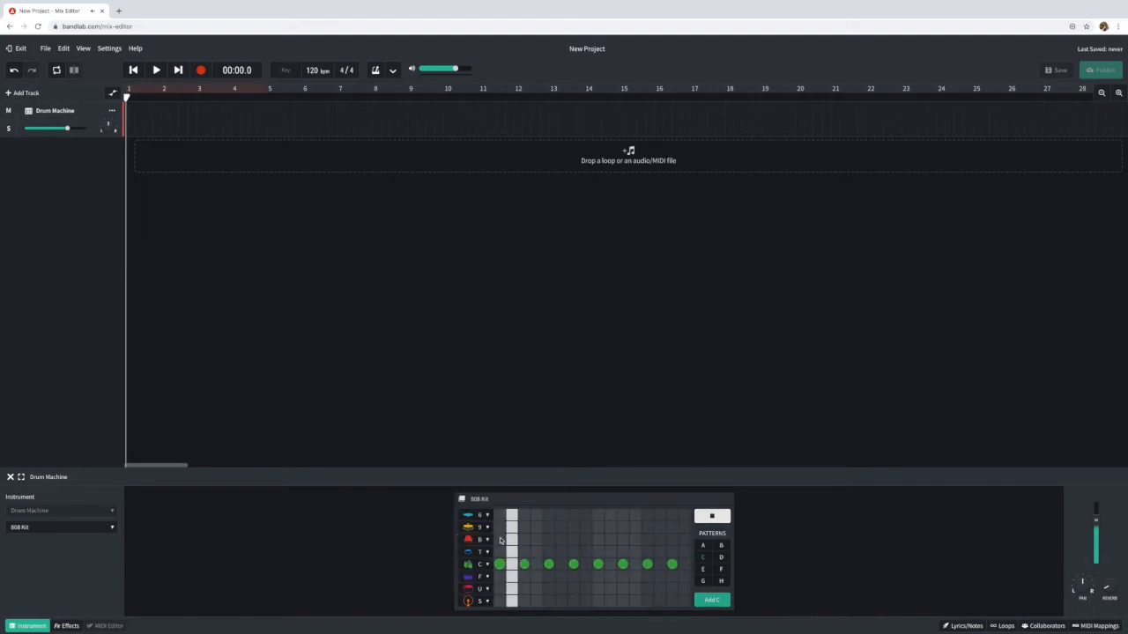
{"action": "left_click", "coordinate": [548, 539]}
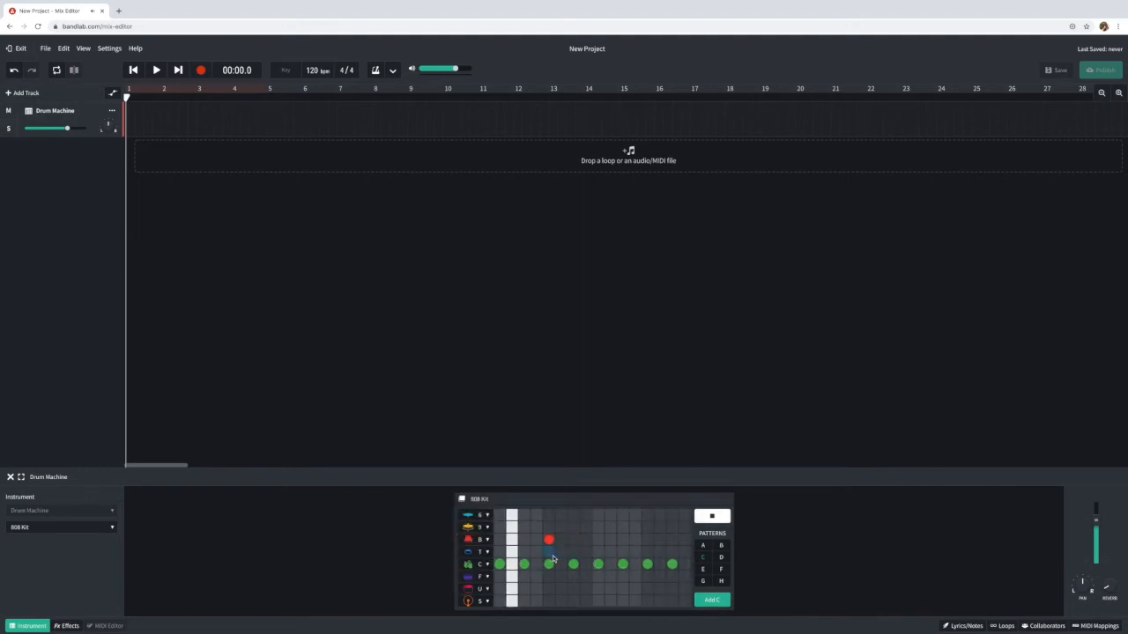
{"action": "left_click", "coordinate": [598, 539]}
{"action": "left_click", "coordinate": [648, 539]}
{"action": "left_click", "coordinate": [499, 539]}
{"action": "left_click", "coordinate": [549, 539]}
{"action": "left_click", "coordinate": [648, 539]}
- Keep Kick as the lowest row's sound and place kick hits on steps 1, 2 and 6 of pattern C
{"action": "left_click", "coordinate": [483, 601]}
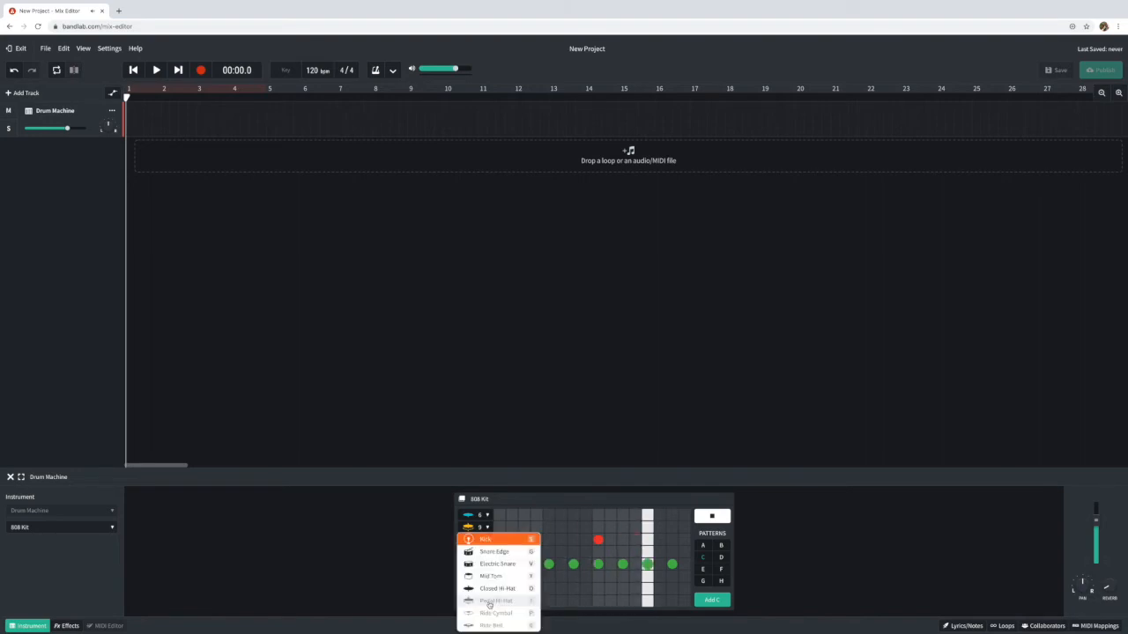
{"action": "left_click", "coordinate": [499, 540]}
{"action": "left_click", "coordinate": [500, 601]}
{"action": "left_click", "coordinate": [512, 601]}
{"action": "left_click", "coordinate": [548, 601]}
{"action": "left_click", "coordinate": [562, 601]}
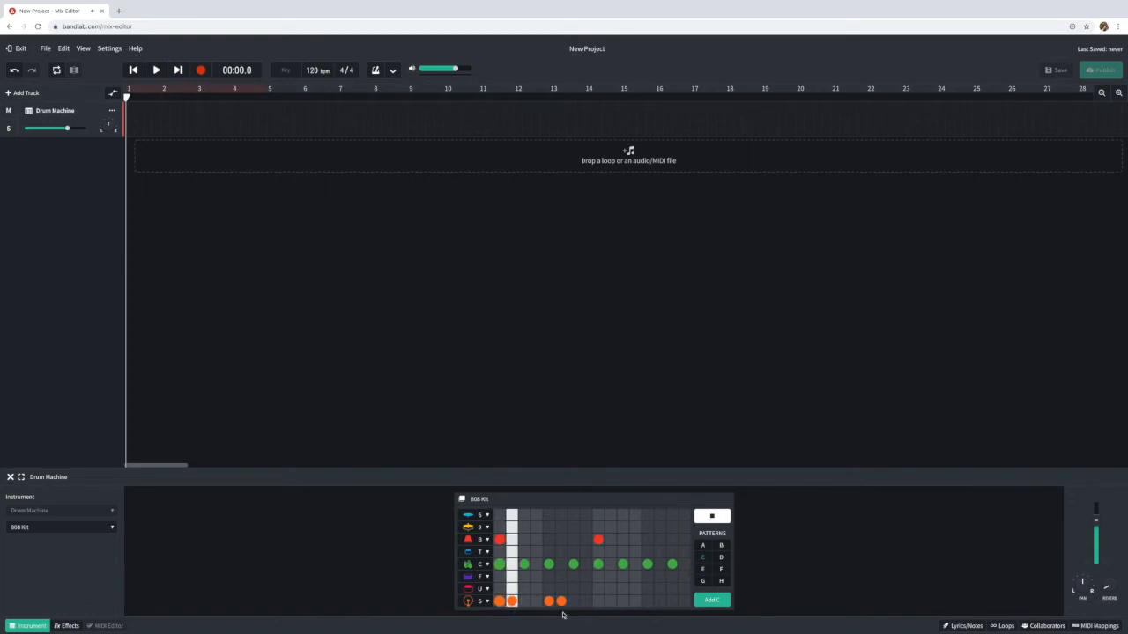
{"action": "left_click", "coordinate": [549, 601]}
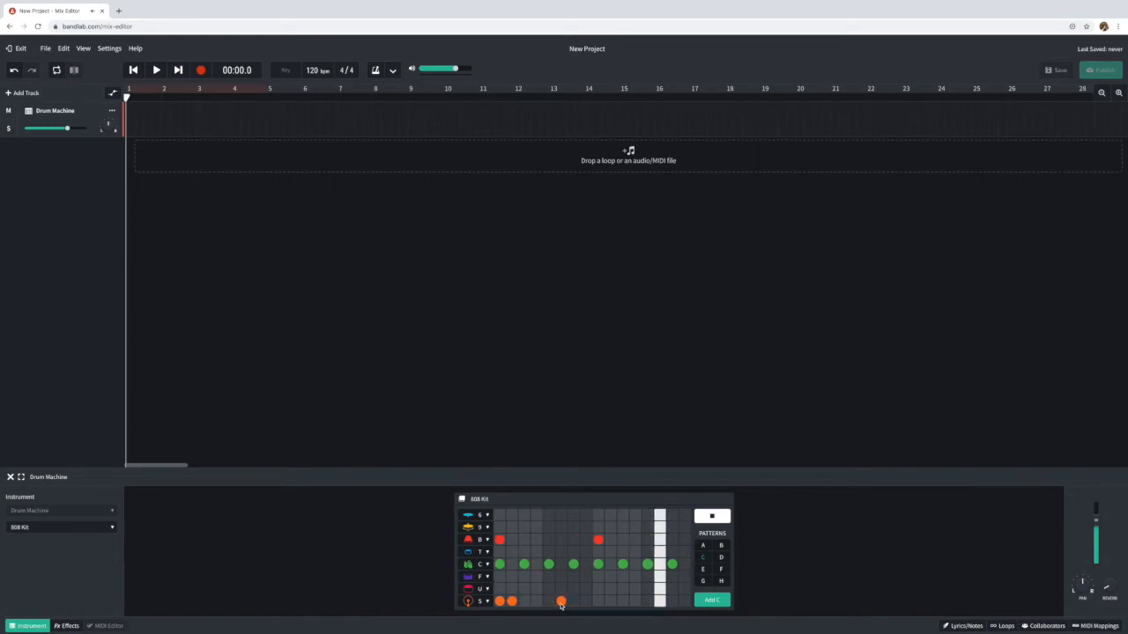
- Replace the Snare sound with Snare Edge, place hits on steps 2, 4 and 6, and stop the preview
{"action": "left_click", "coordinate": [480, 576]}
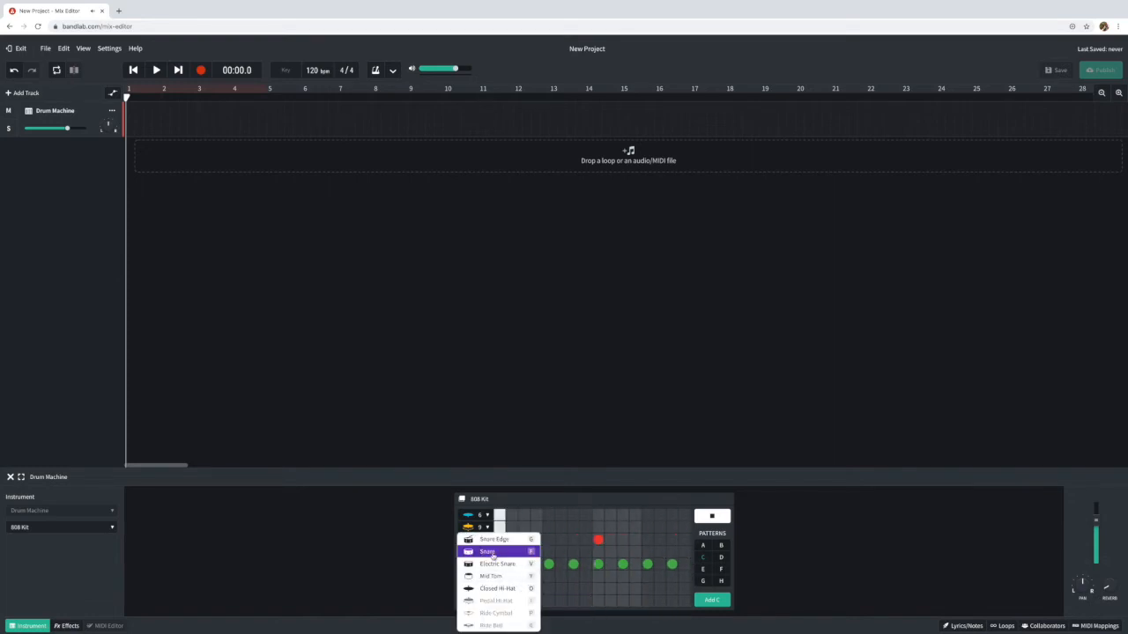
{"action": "left_click", "coordinate": [500, 582]}
{"action": "left_click", "coordinate": [512, 577]}
{"action": "left_click", "coordinate": [537, 576]}
{"action": "left_click", "coordinate": [561, 578]}
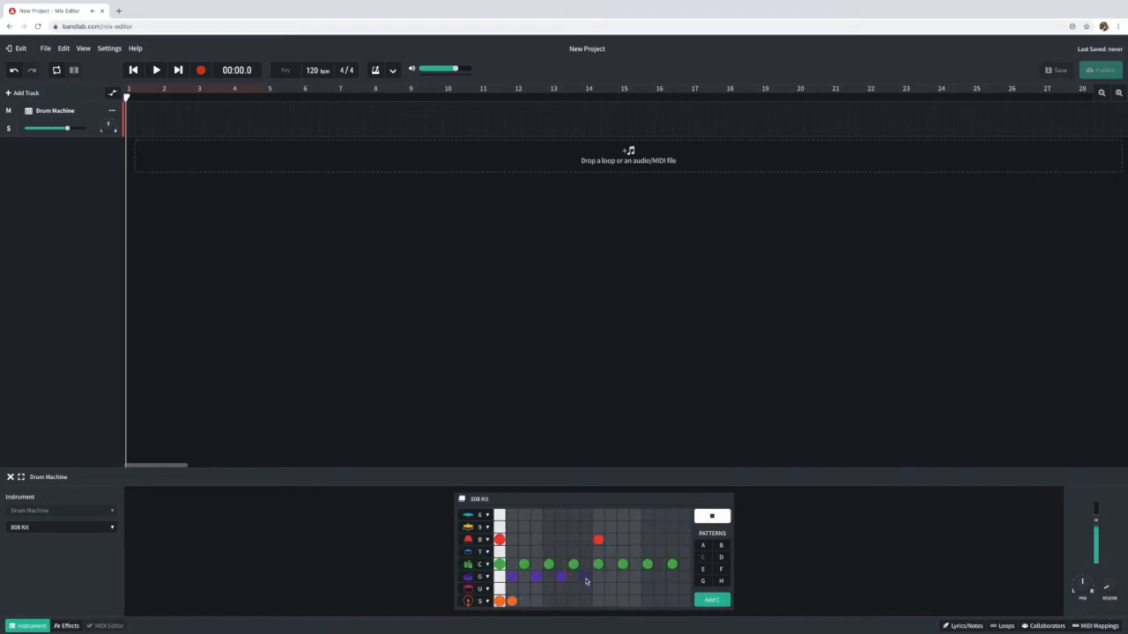
{"action": "left_click", "coordinate": [709, 524]}
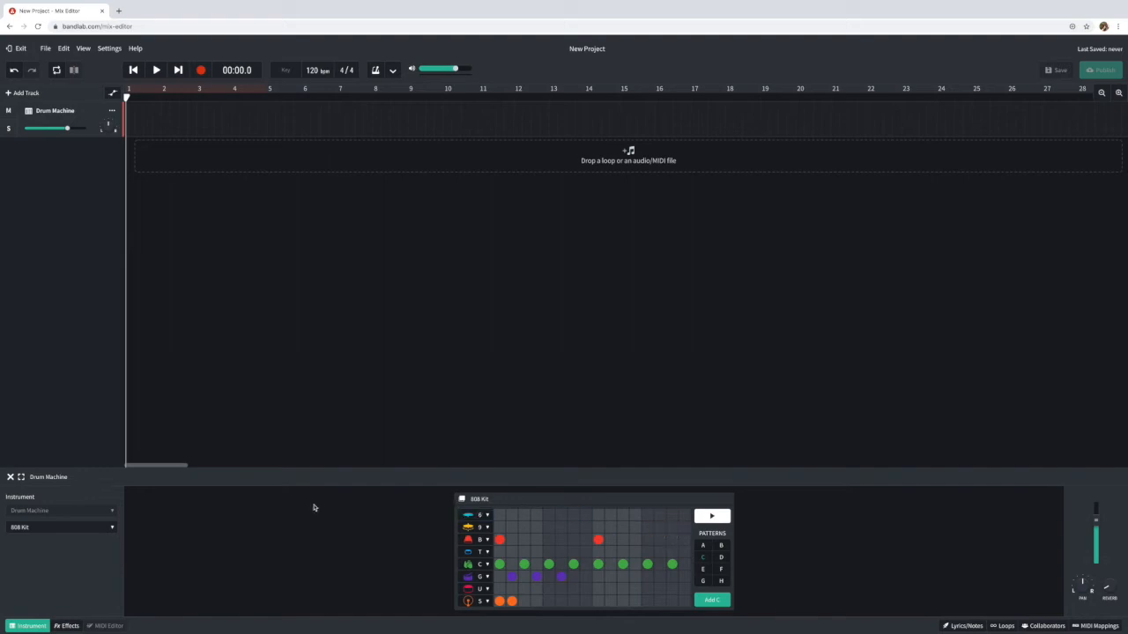
- Switch the drum machine to the Jazz Kit and preview patterns C and B with it
{"action": "left_click", "coordinate": [108, 532]}
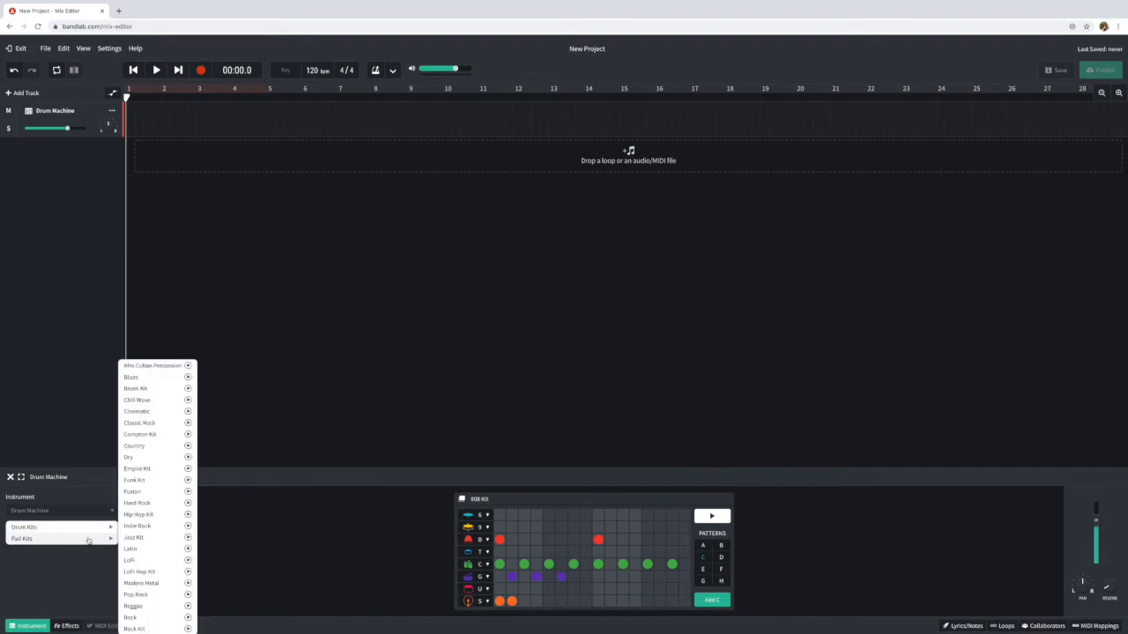
{"action": "left_click", "coordinate": [135, 538]}
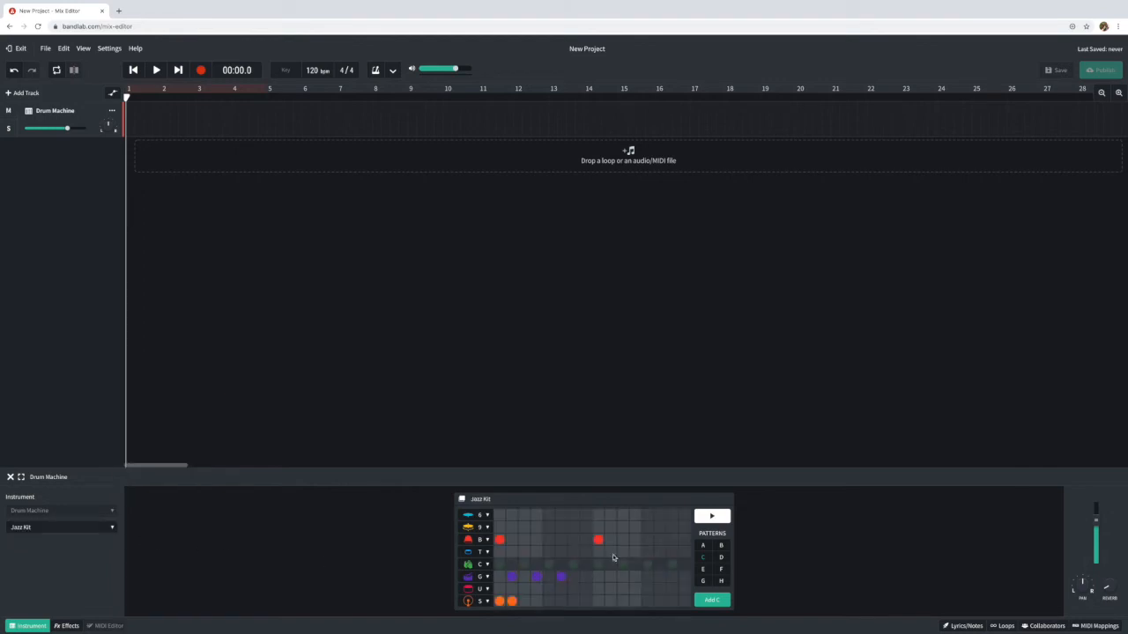
{"action": "left_click", "coordinate": [723, 520]}
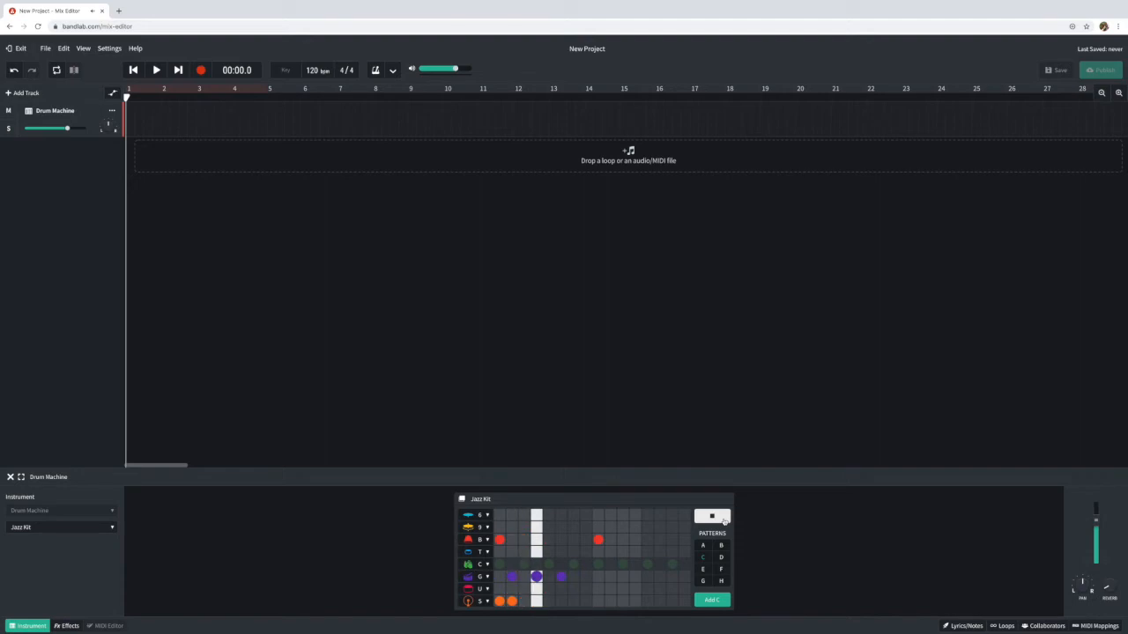
{"action": "left_click", "coordinate": [722, 546]}
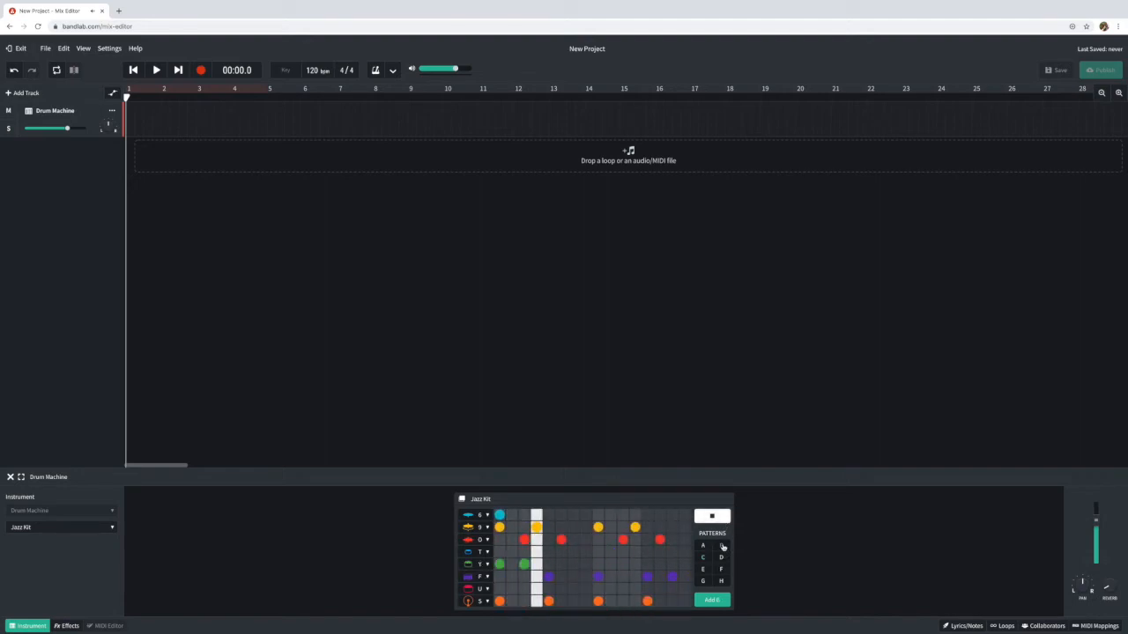
{"action": "left_click", "coordinate": [712, 518]}
- Return to pattern C, audition the clap row and view the alternative sounds offered for it
{"action": "left_click", "coordinate": [704, 559]}
{"action": "left_click", "coordinate": [468, 564]}
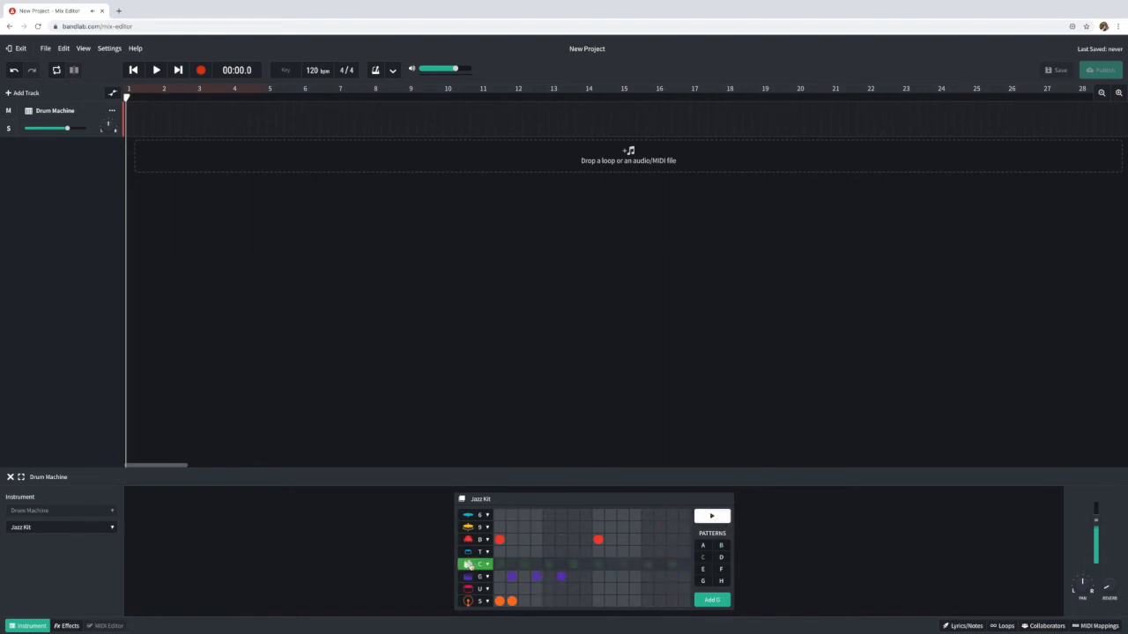
{"action": "left_click", "coordinate": [484, 565]}
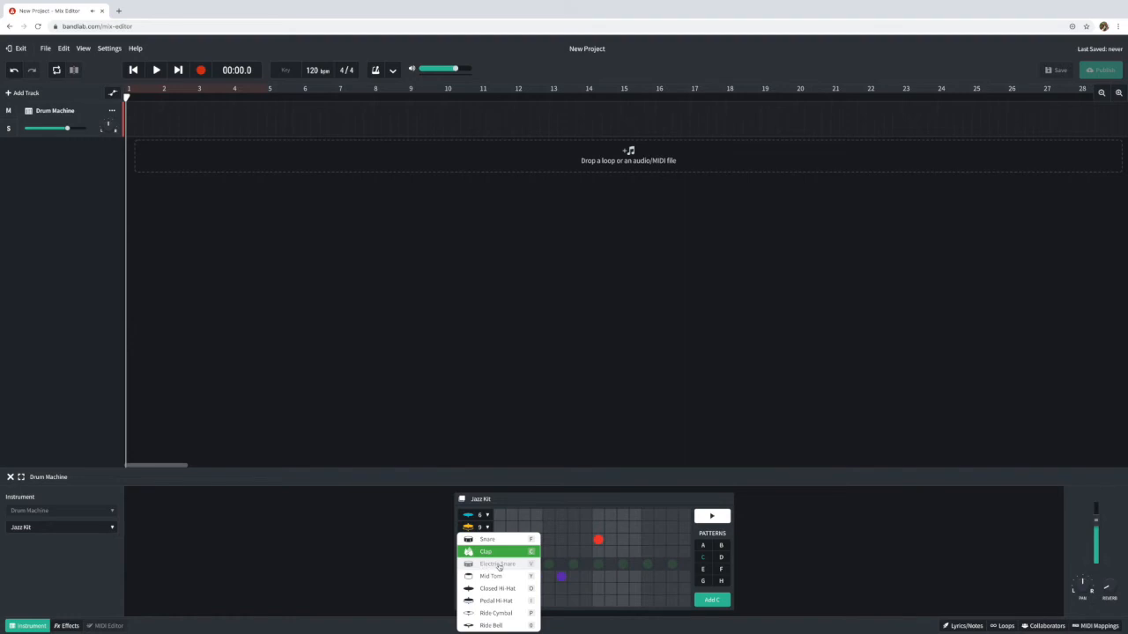
{"action": "left_click", "coordinate": [434, 546]}
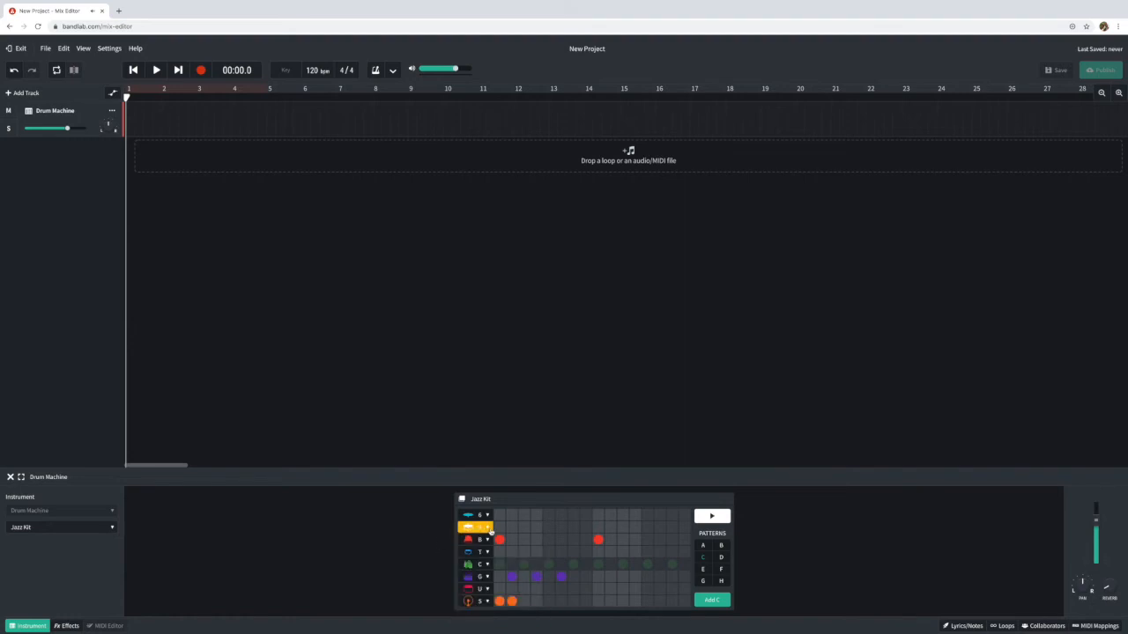
- Change the drum machine's kit to the Dubstep Kit from the pad kits and preview pattern B
{"action": "left_click", "coordinate": [106, 529]}
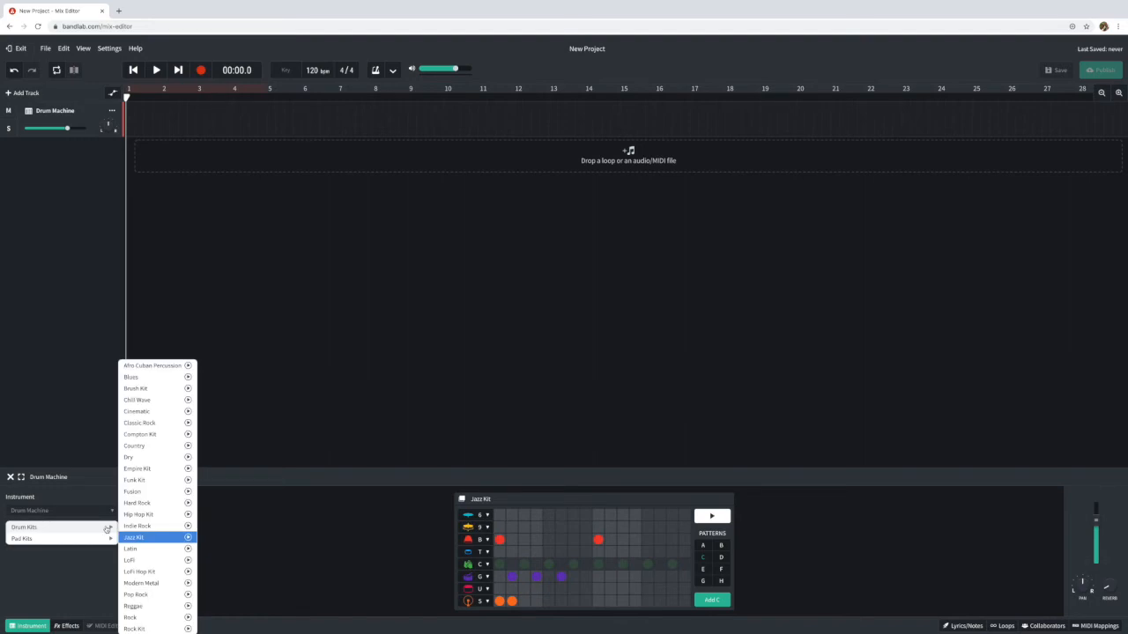
{"action": "mouse_move", "coordinate": [98, 540]}
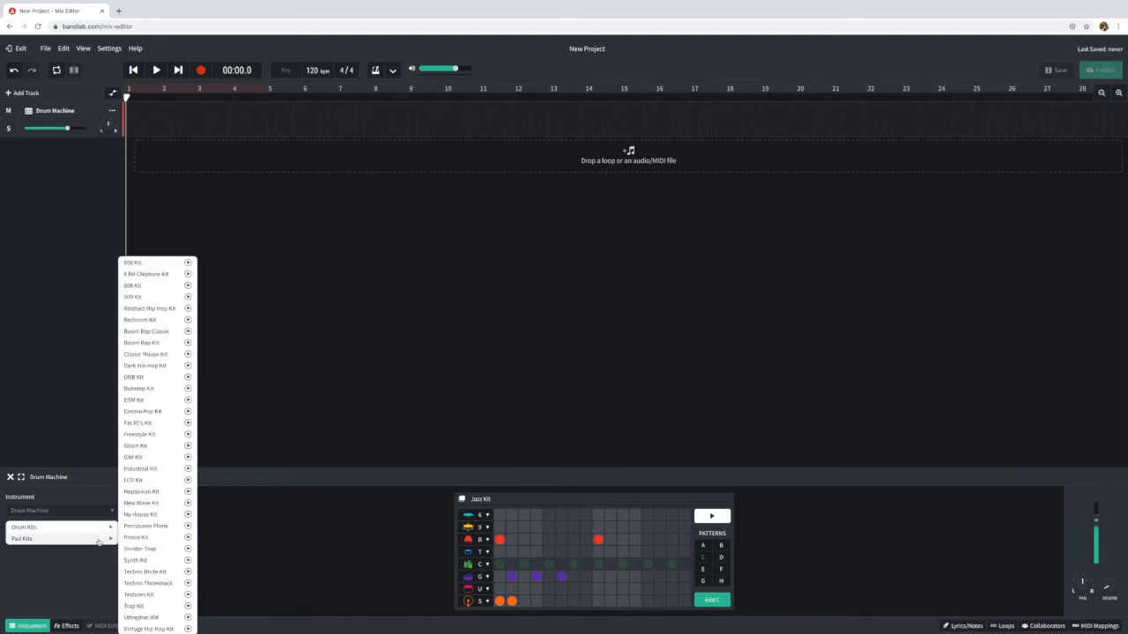
{"action": "left_click", "coordinate": [153, 388]}
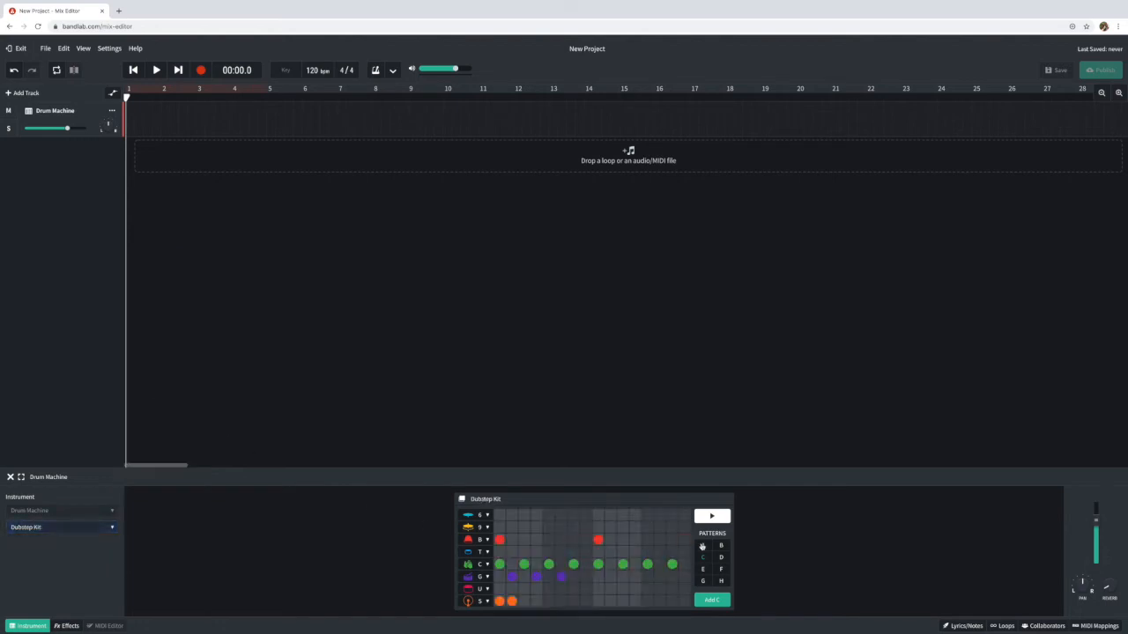
{"action": "left_click", "coordinate": [711, 516]}
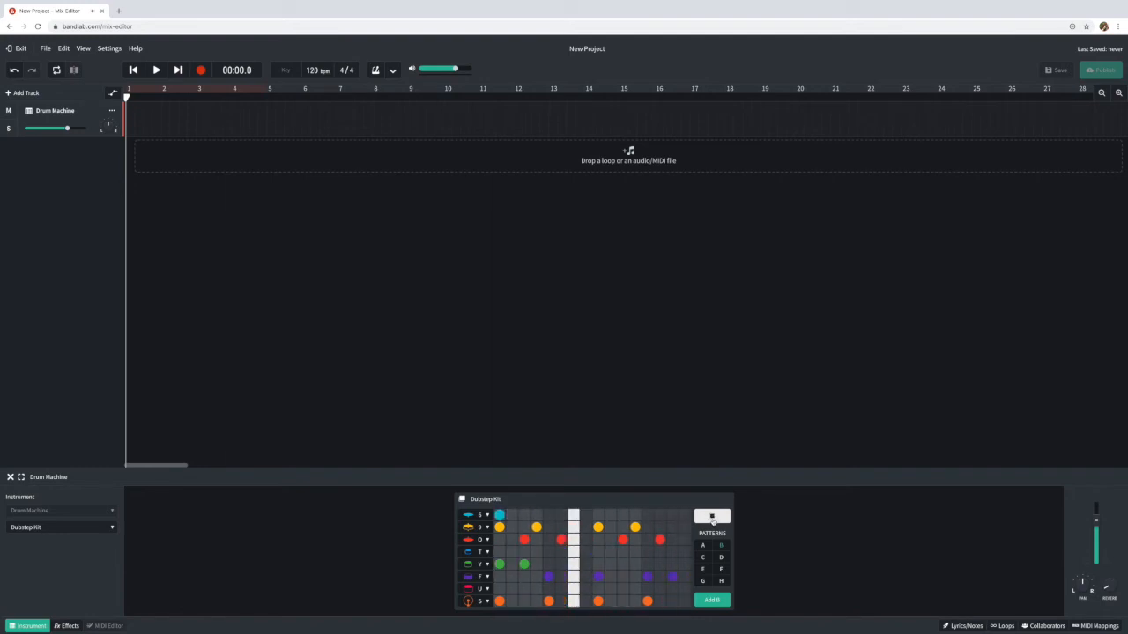
{"action": "left_click", "coordinate": [712, 518]}
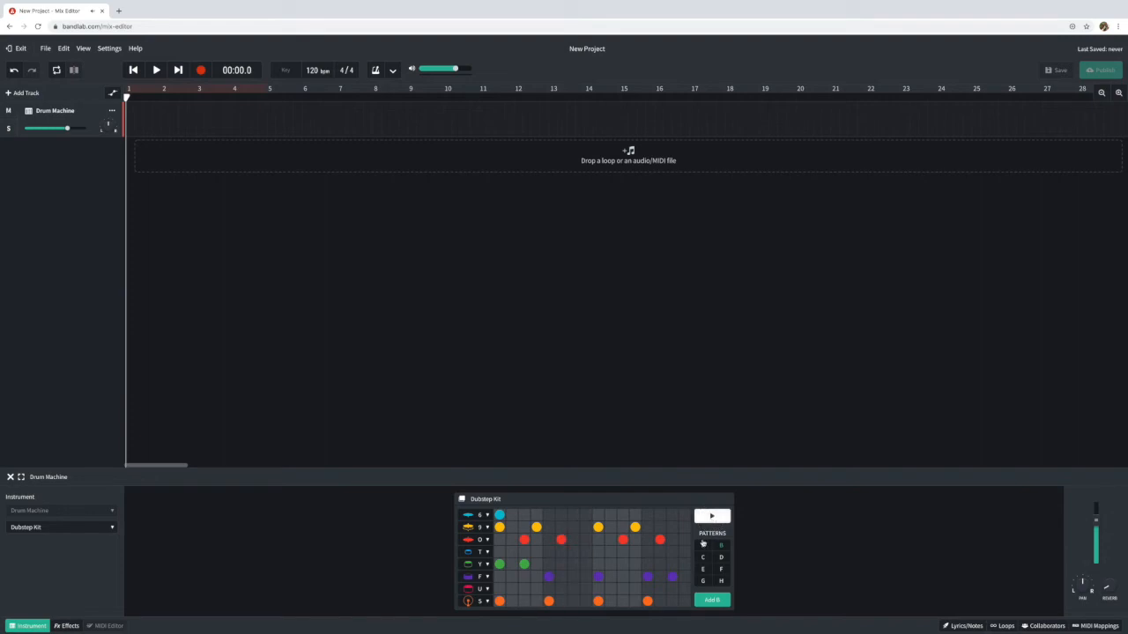
- Preview patterns A and B in turn and add pattern B to the drum track at bar 1
{"action": "left_click", "coordinate": [702, 547]}
{"action": "left_click", "coordinate": [709, 519]}
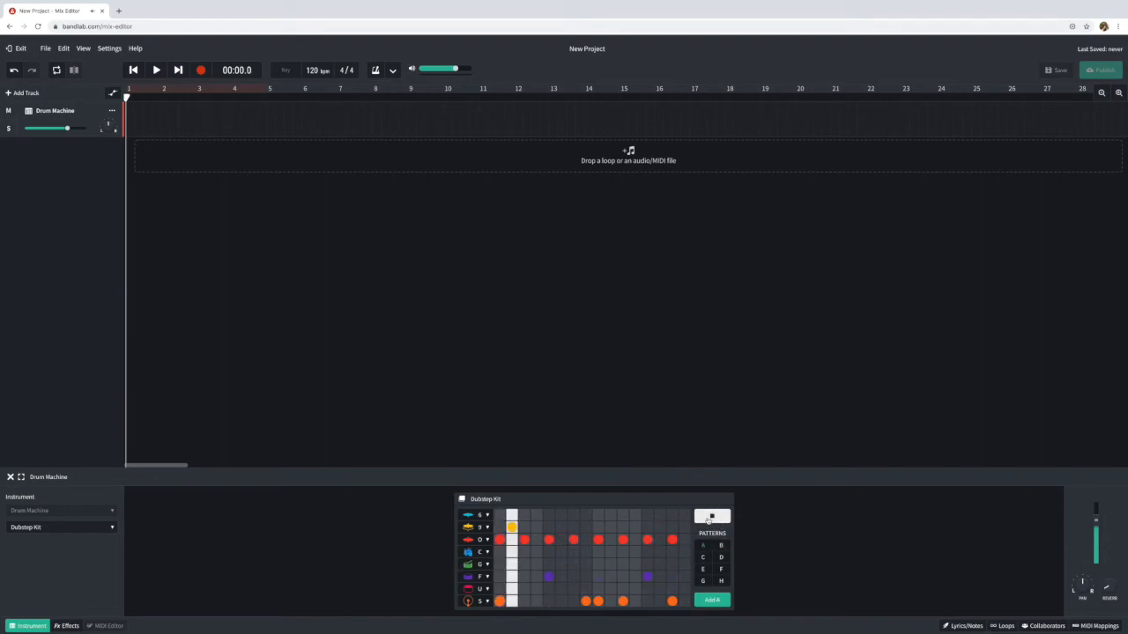
{"action": "left_click", "coordinate": [710, 518]}
{"action": "left_click", "coordinate": [718, 547]}
{"action": "left_click", "coordinate": [705, 518]}
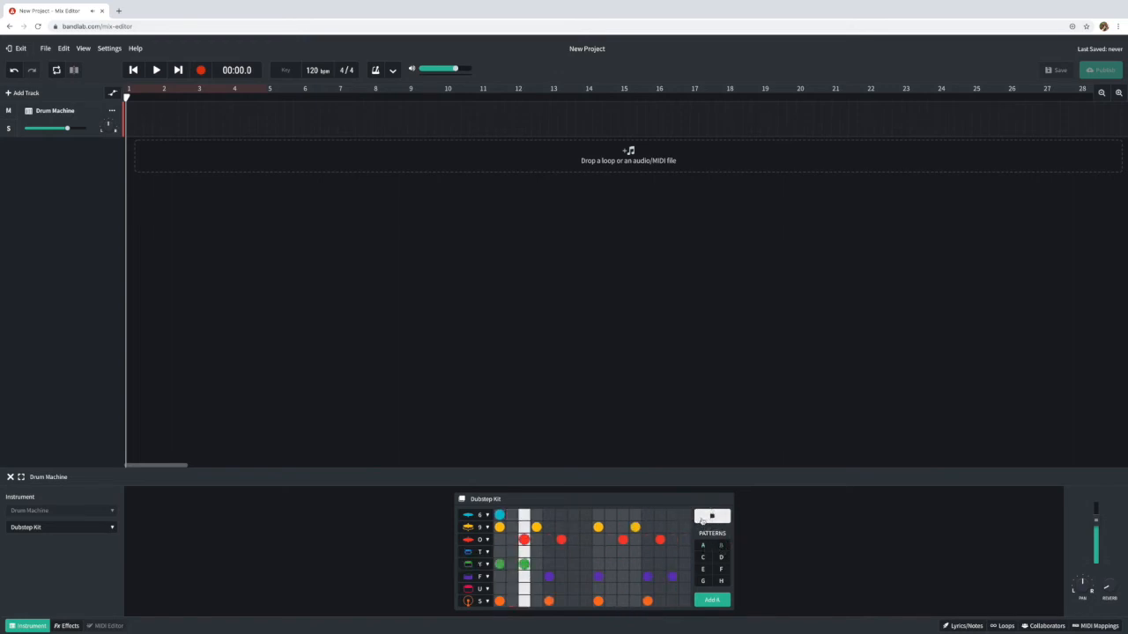
{"action": "left_click", "coordinate": [705, 518]}
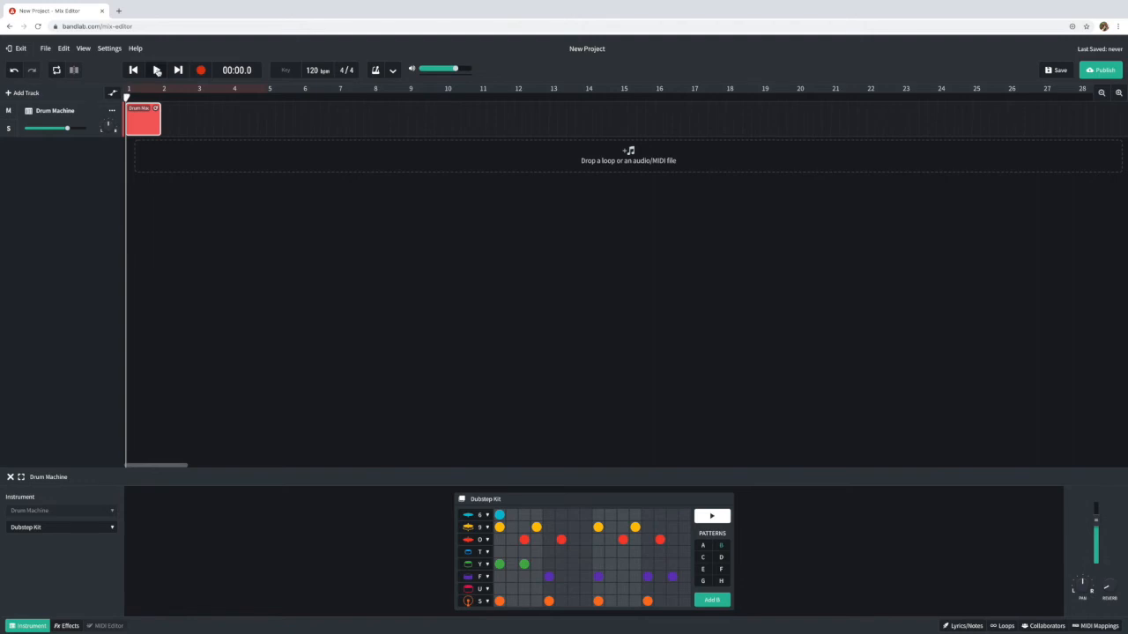
- Loop the pattern B region out to bar 5 and play the track from the start
{"action": "left_click", "coordinate": [156, 71]}
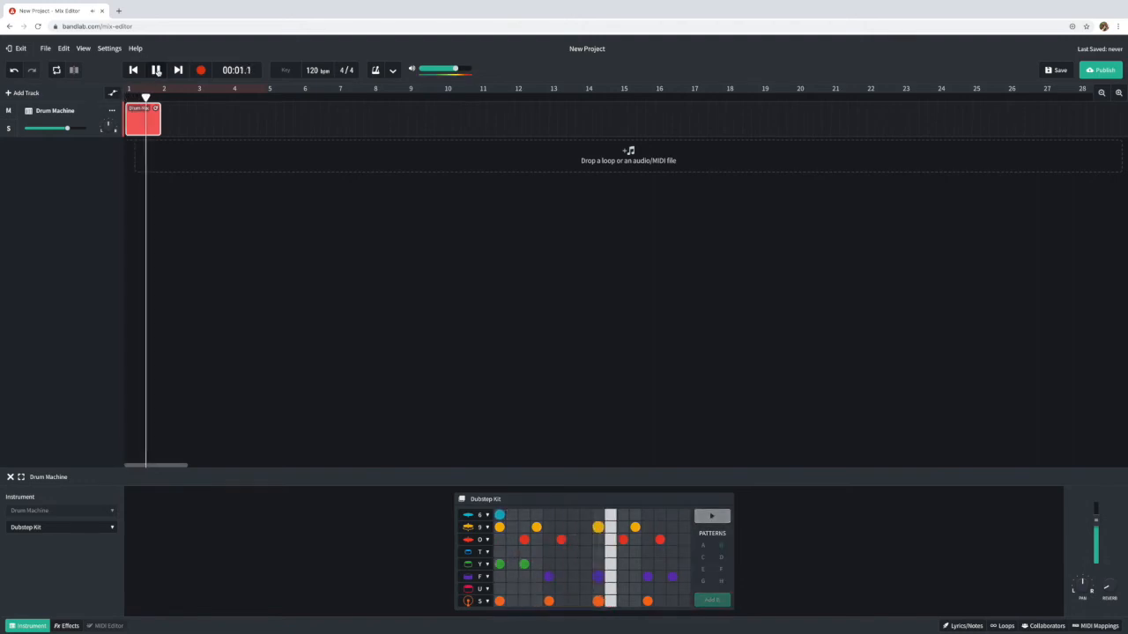
{"action": "left_click", "coordinate": [156, 70]}
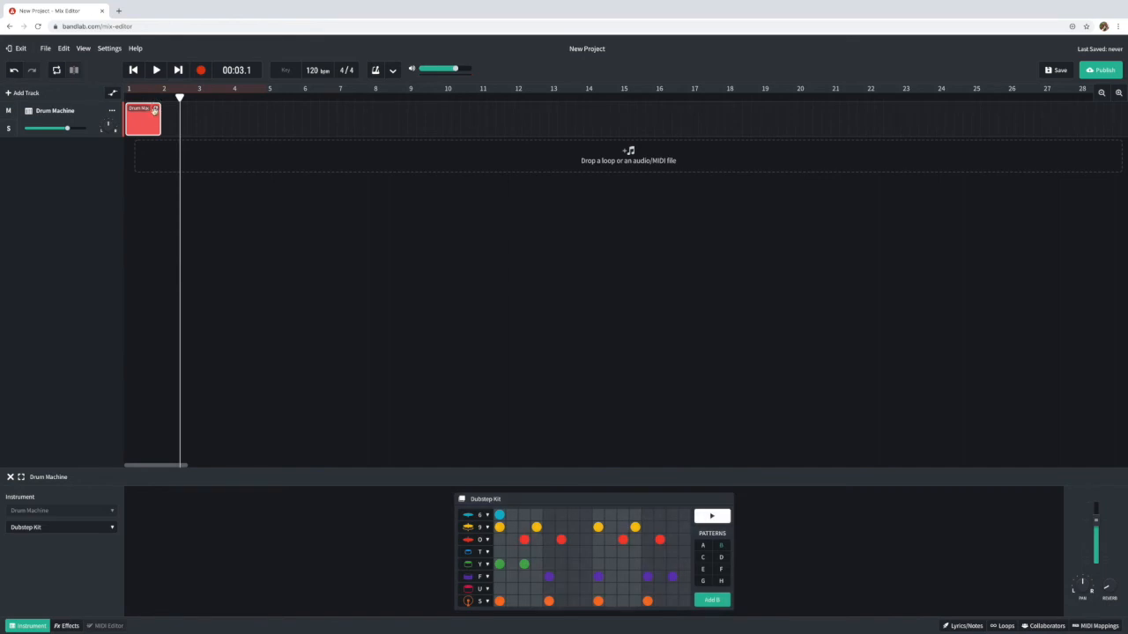
{"action": "left_click_drag", "start_coordinate": [156, 108], "coordinate": [260, 108]}
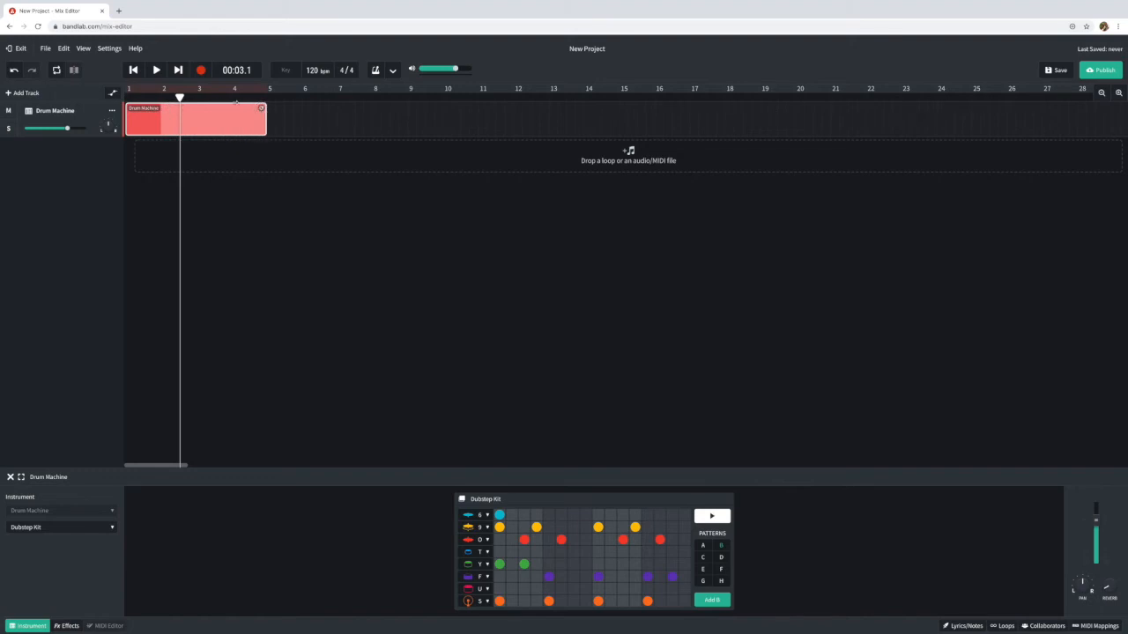
{"action": "left_click", "coordinate": [144, 71]}
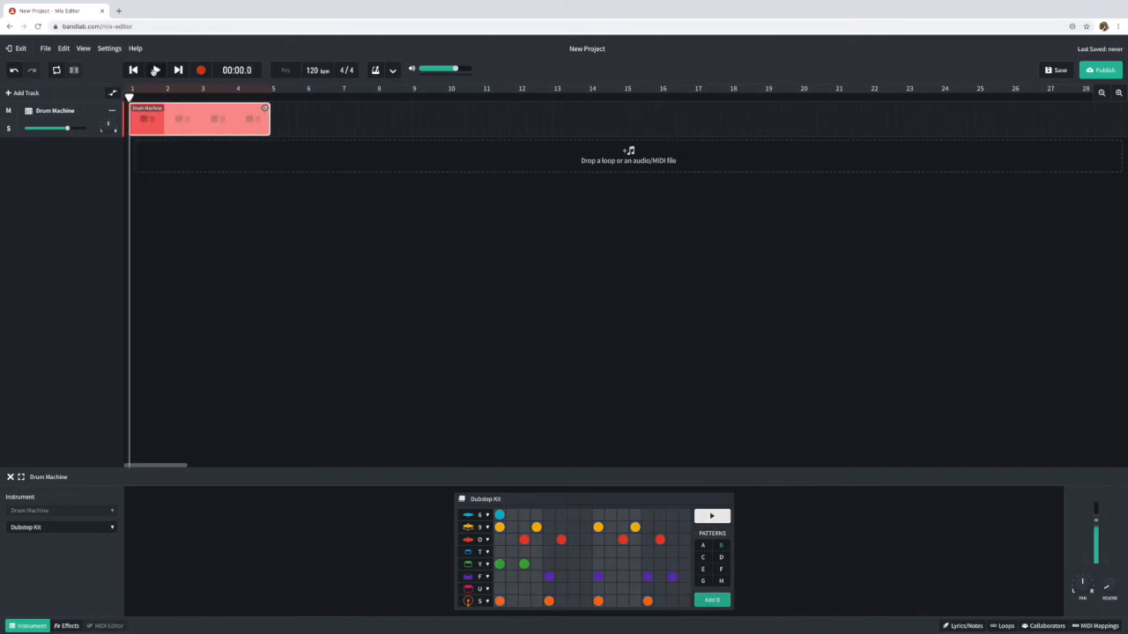
{"action": "left_click", "coordinate": [155, 71]}
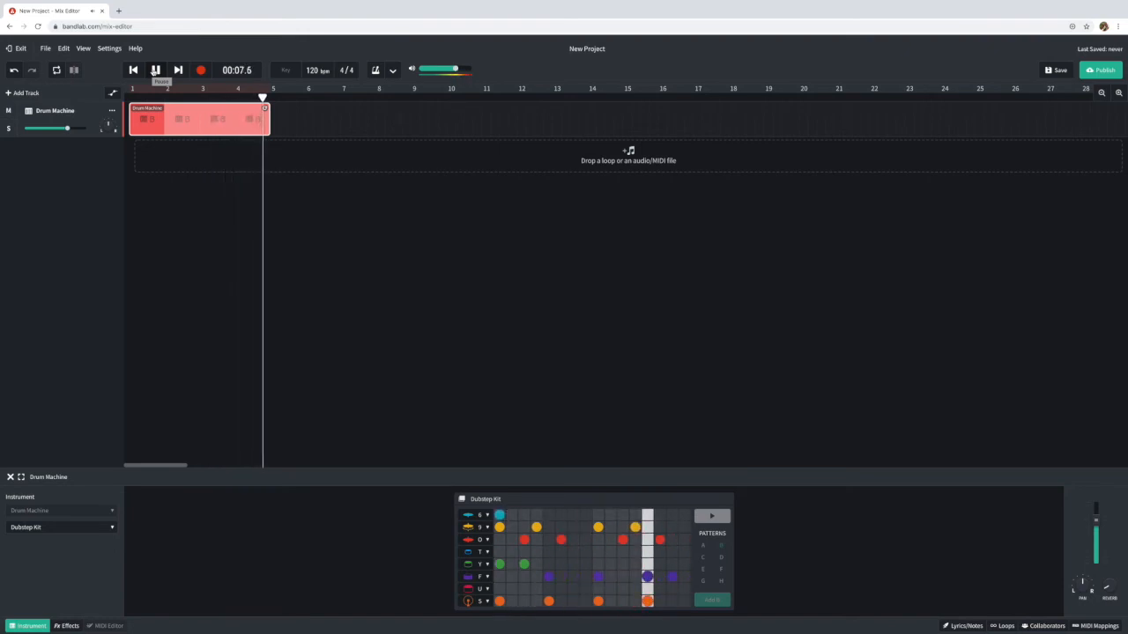
{"action": "left_click", "coordinate": [155, 70]}
- Raise the project tempo to 154 bpm and play the looped beat from the start
{"action": "scroll", "coordinate": [278, 92], "scroll_direction": "right", "scroll_amount": 1}
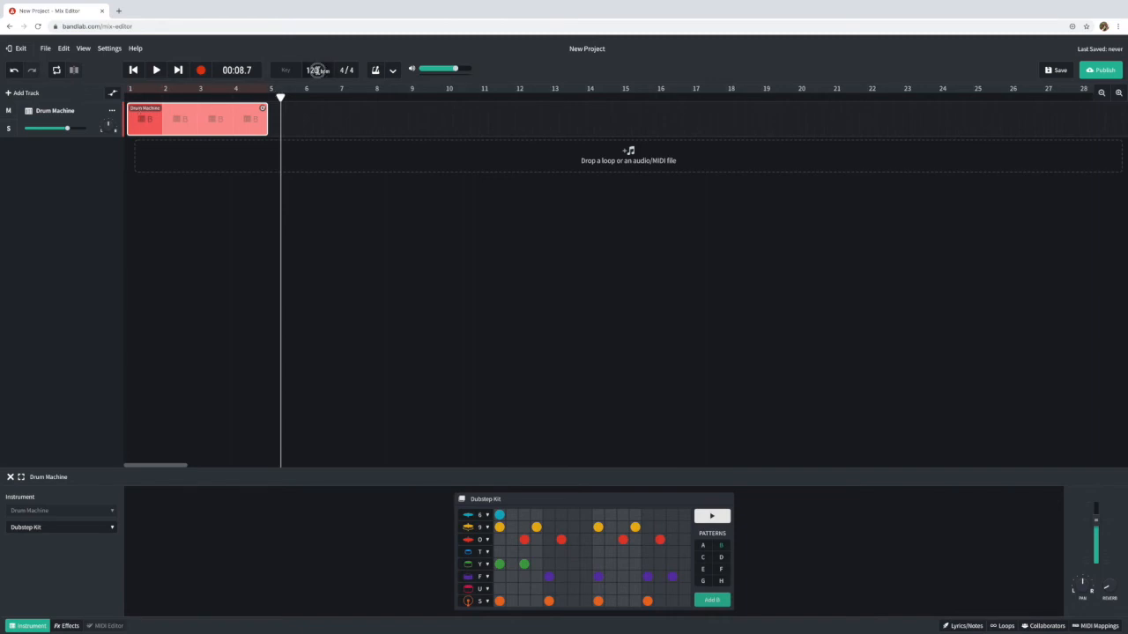
{"action": "scroll", "coordinate": [328, 70], "scroll_direction": "up", "scroll_amount": 3}
{"action": "left_click_drag", "start_coordinate": [329, 68], "coordinate": [328, 23]}
{"action": "left_click_drag", "start_coordinate": [280, 98], "coordinate": [88, 106]}
{"action": "left_click", "coordinate": [157, 71]}
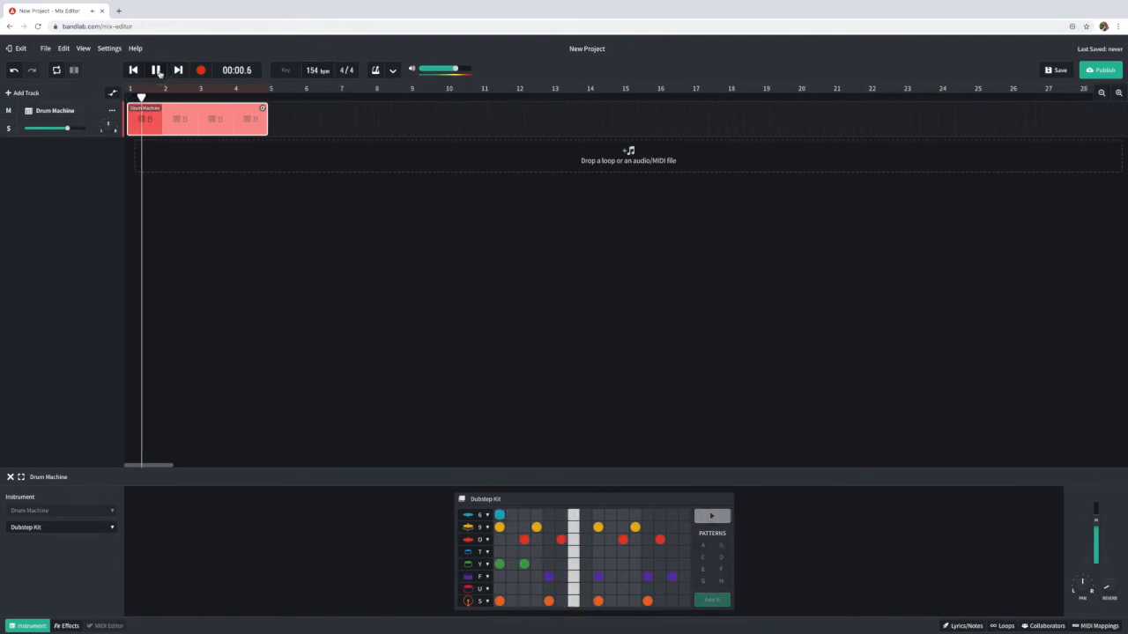
{"action": "left_click", "coordinate": [159, 70]}
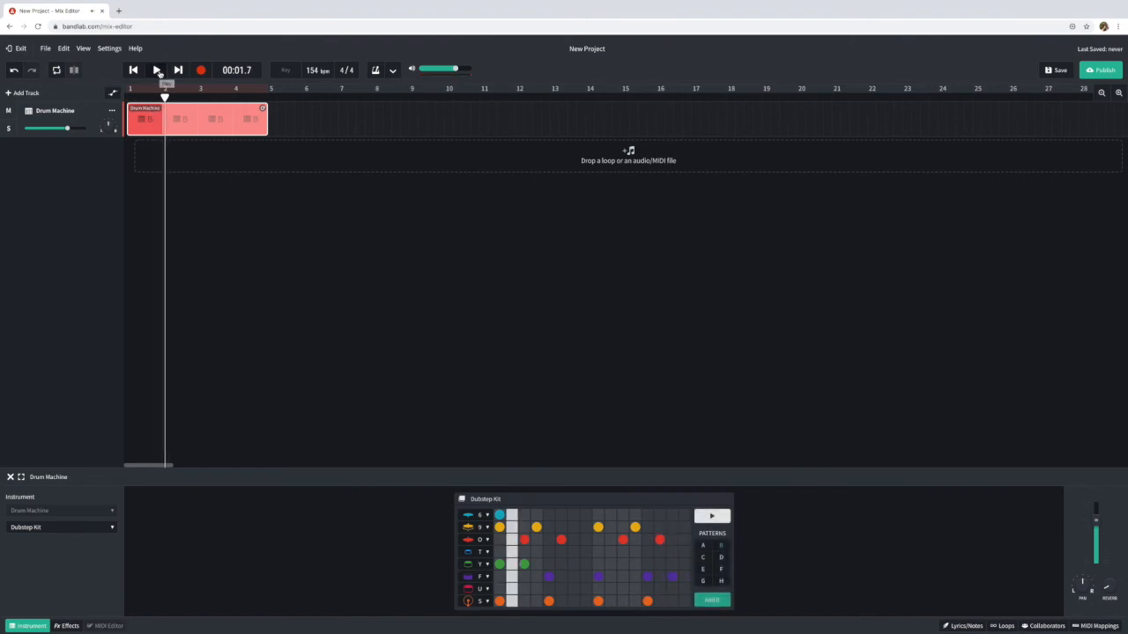
{"action": "left_click", "coordinate": [156, 71]}
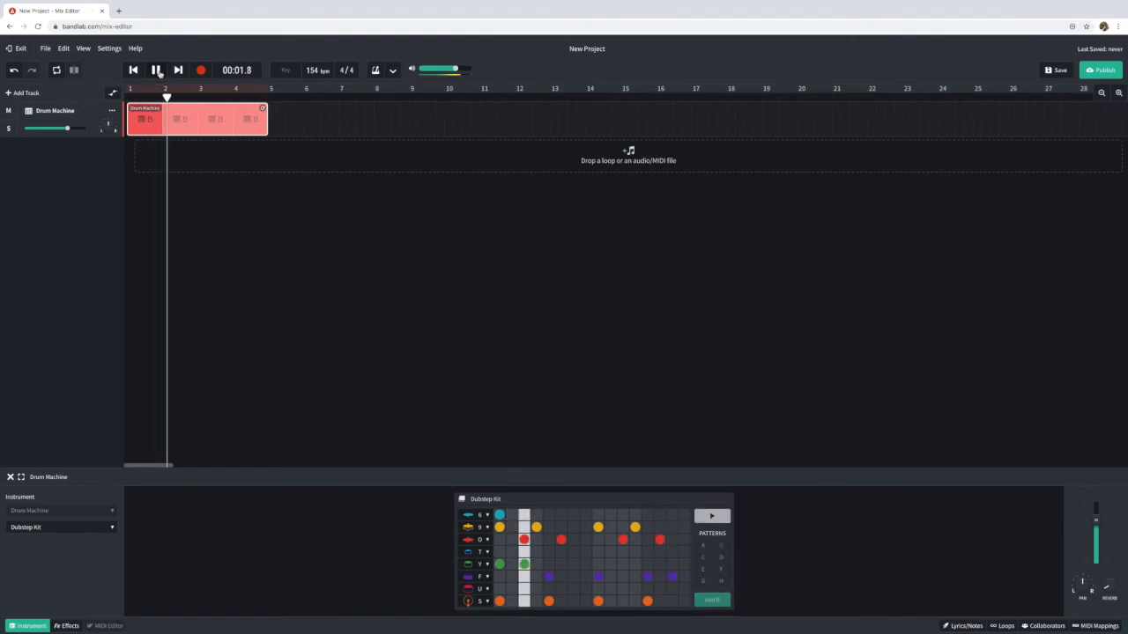
{"action": "left_click", "coordinate": [159, 71]}
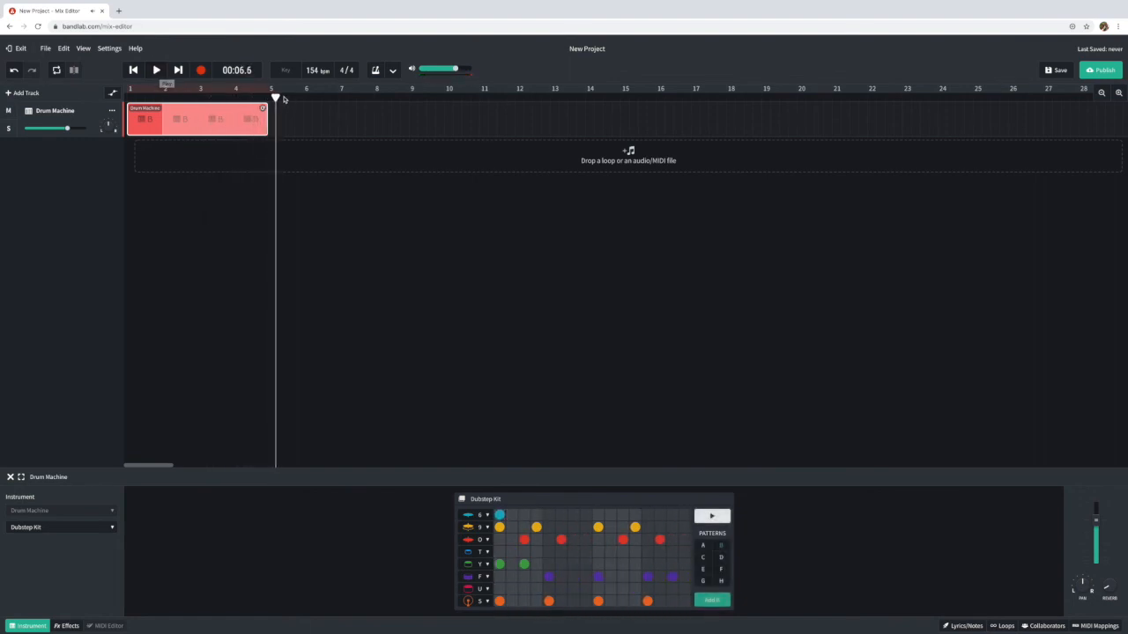
- Place the playhead at bar 5, preview pattern C and add it to the track there
{"action": "left_click_drag", "start_coordinate": [276, 96], "coordinate": [268, 97]}
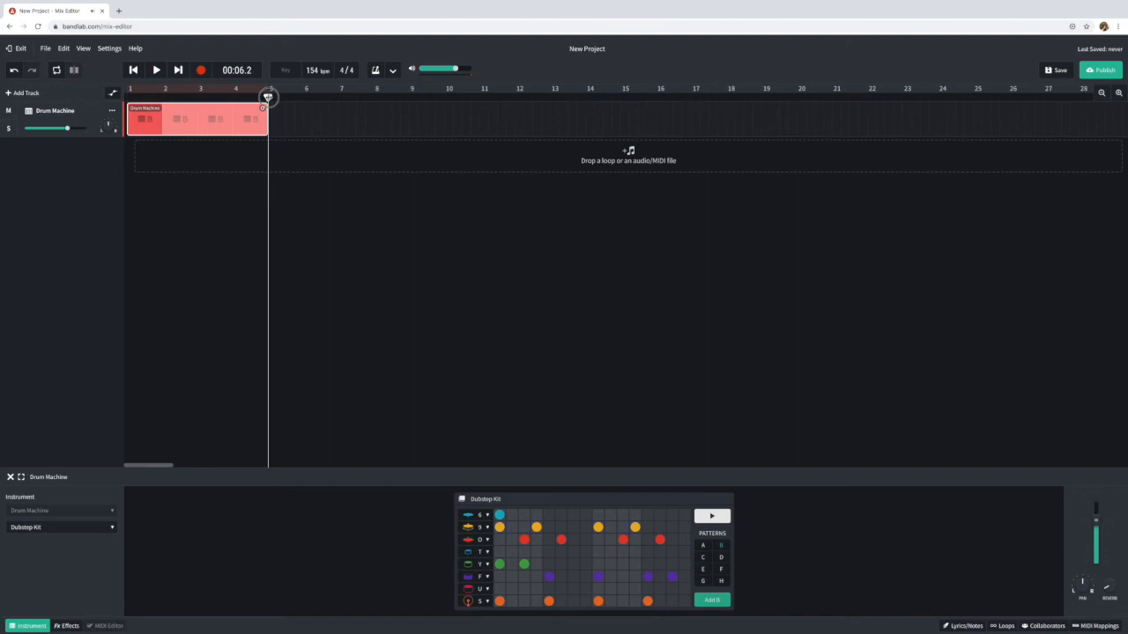
{"action": "mouse_move", "coordinate": [268, 95]}
{"action": "left_mouse_down"}
{"action": "mouse_move", "coordinate": [297, 95]}
{"action": "mouse_move", "coordinate": [271, 91]}
{"action": "left_mouse_up"}
{"action": "left_click", "coordinate": [703, 557]}
{"action": "left_click", "coordinate": [711, 517]}
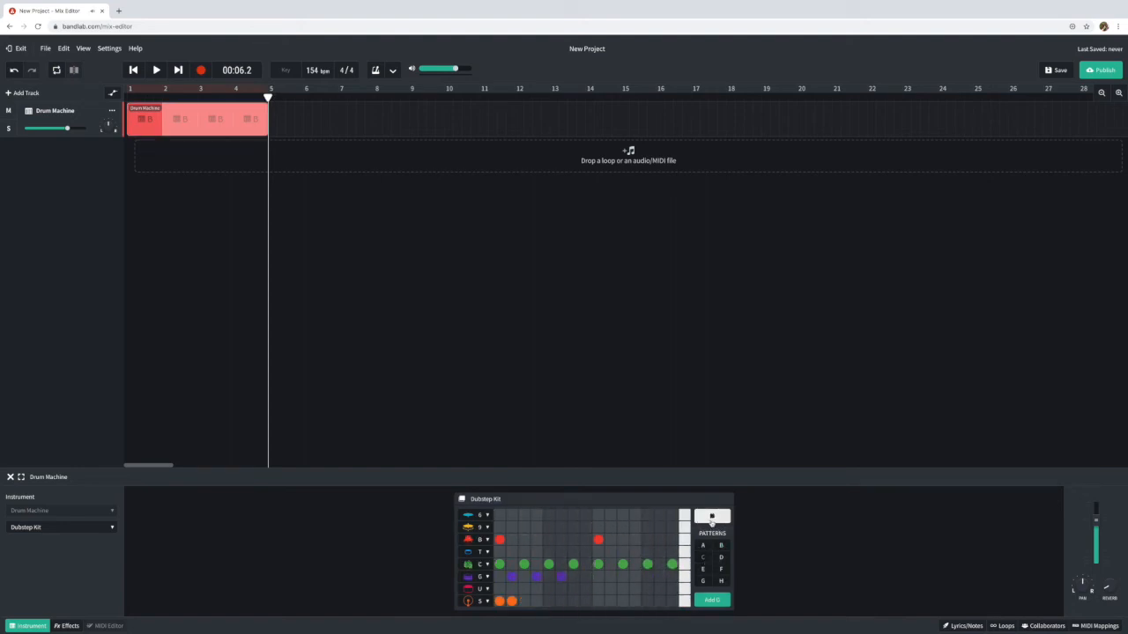
{"action": "left_click", "coordinate": [711, 520]}
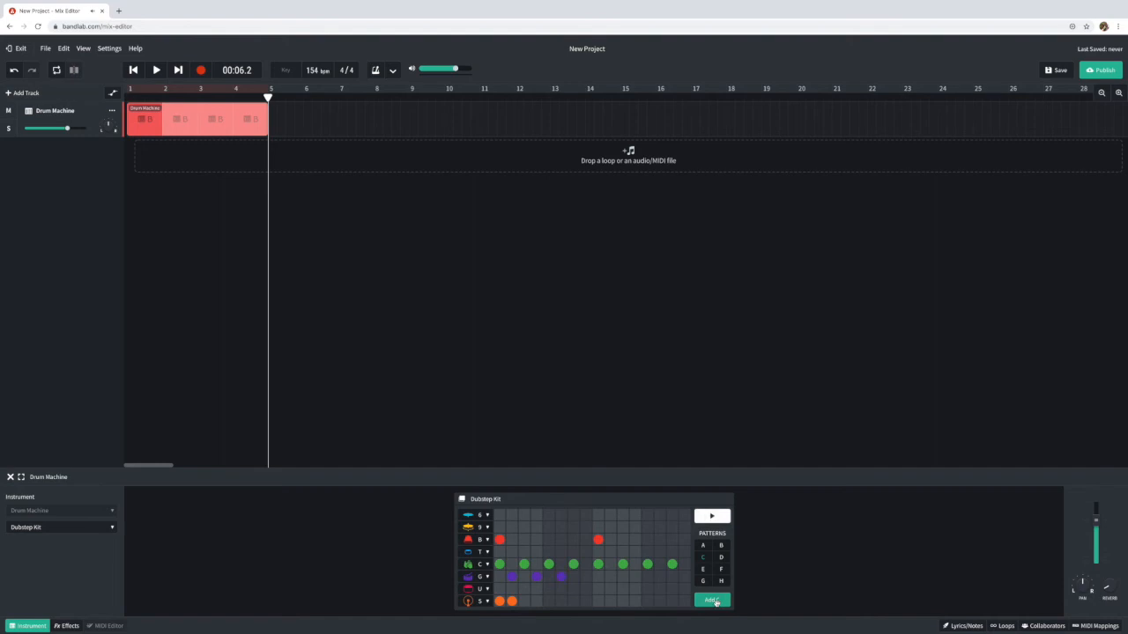
{"action": "left_click", "coordinate": [715, 602]}
- Add pattern B at bar 6, directly after the pattern C region, and return the playhead to the start
{"action": "left_click_drag", "start_coordinate": [269, 97], "coordinate": [304, 97]}
{"action": "left_click", "coordinate": [721, 545]}
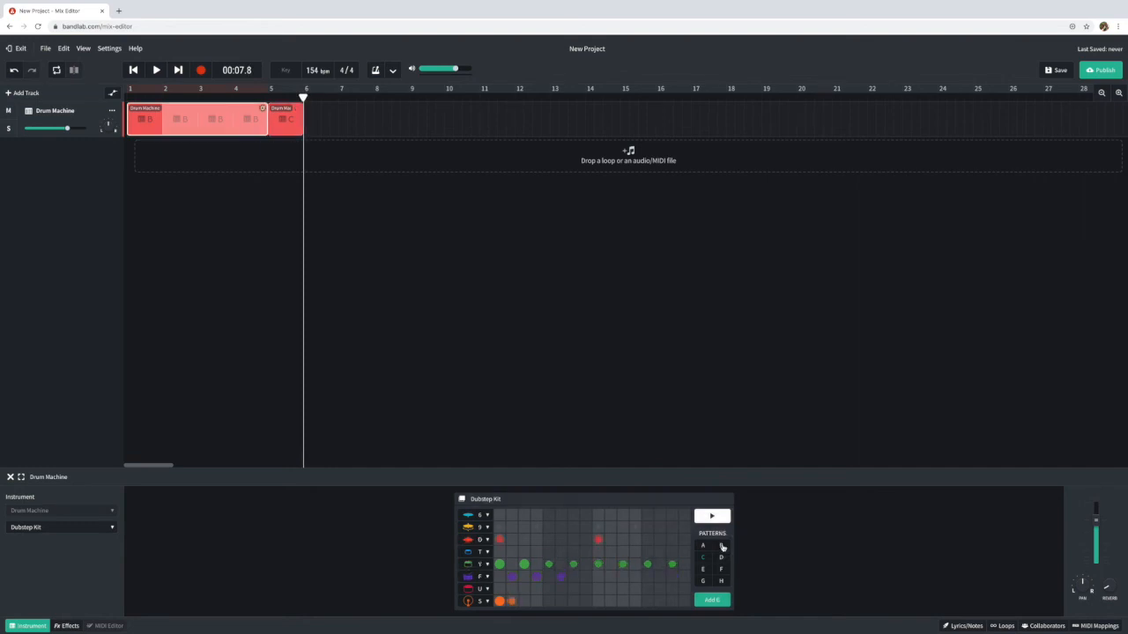
{"action": "left_click", "coordinate": [712, 599]}
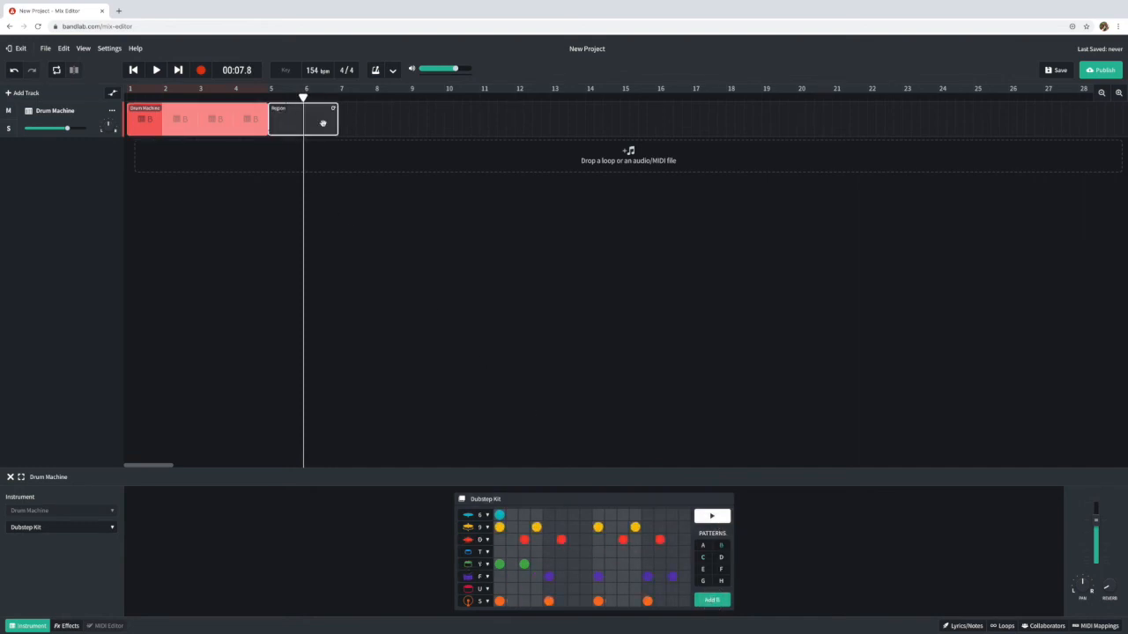
{"action": "key", "text": "ctrl+z"}
{"action": "left_click_drag", "start_coordinate": [305, 100], "coordinate": [339, 120]}
{"action": "left_click", "coordinate": [721, 599]}
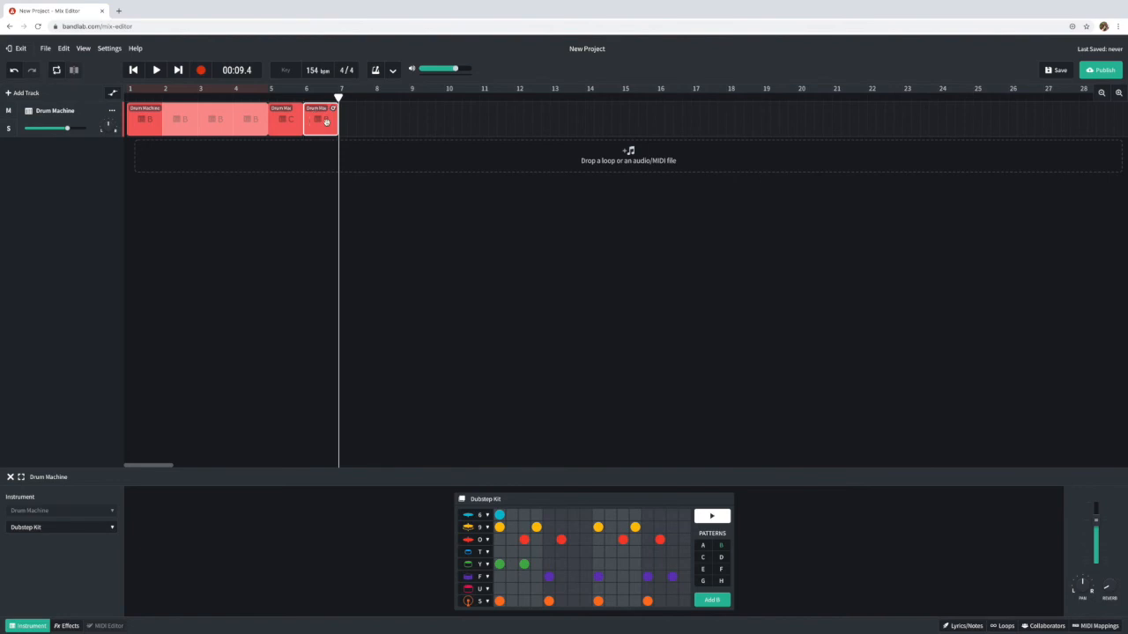
{"action": "left_click_drag", "start_coordinate": [338, 96], "coordinate": [100, 97]}
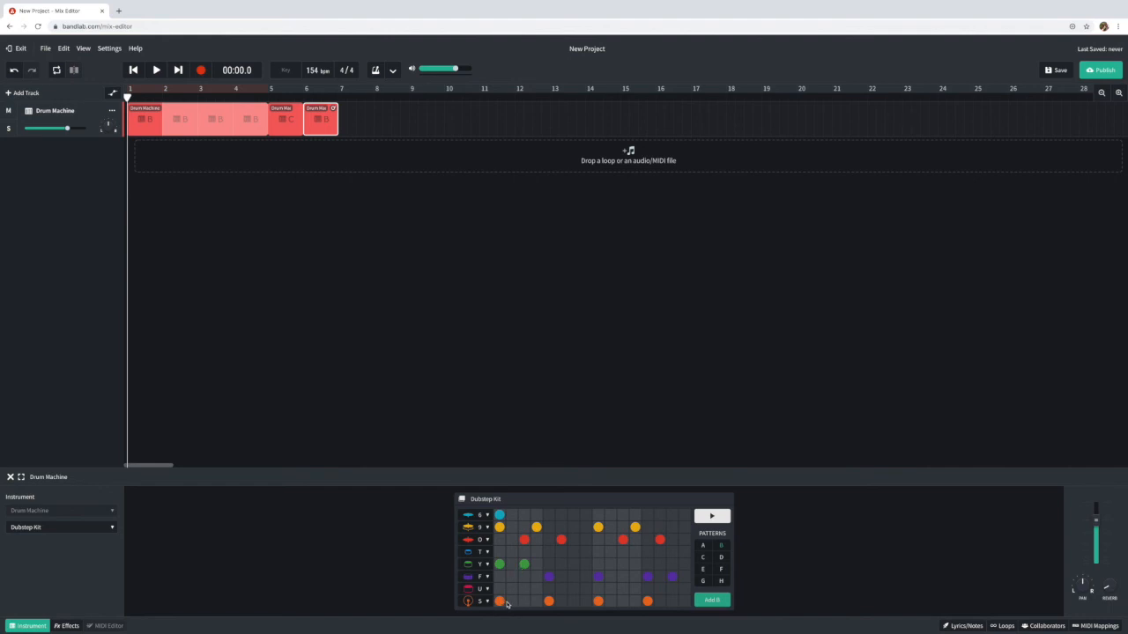
- Place kick hits on steps 1, 5, 9 and 13 of the empty pattern E and preview it
{"action": "left_click", "coordinate": [500, 602]}
{"action": "left_click", "coordinate": [499, 602]}
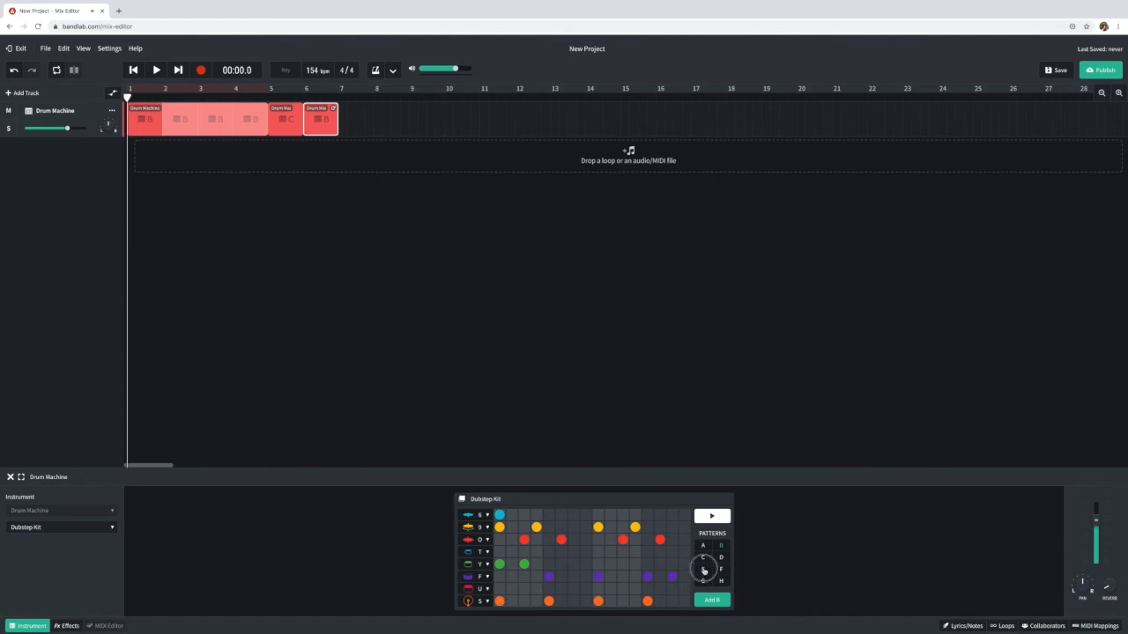
{"action": "left_click", "coordinate": [703, 570]}
{"action": "left_click", "coordinate": [499, 601]}
{"action": "left_click", "coordinate": [549, 602]}
{"action": "left_click", "coordinate": [598, 602]}
{"action": "left_click", "coordinate": [647, 602]}
{"action": "left_click", "coordinate": [712, 516]}
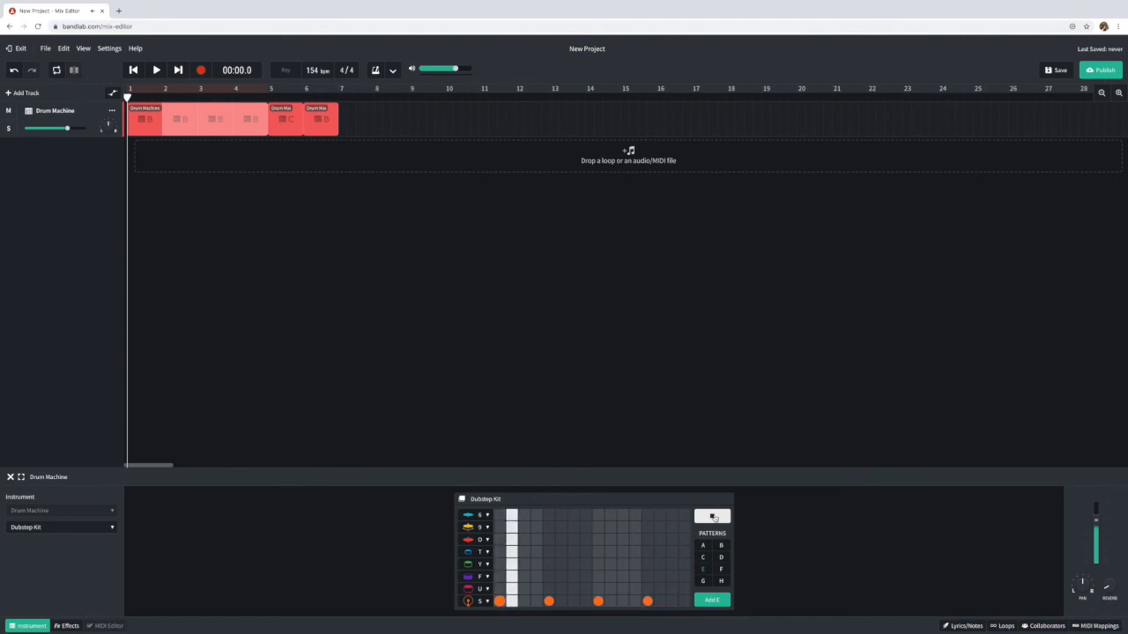
{"action": "left_click", "coordinate": [713, 518]}
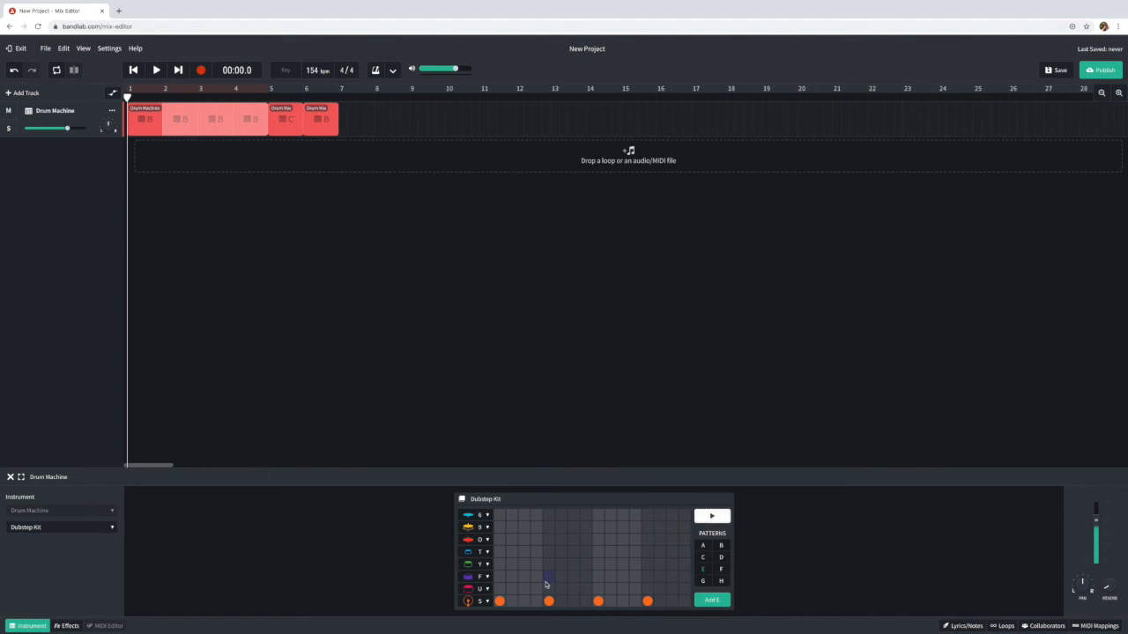
- Add kick hits on steps 3, 7, 11 and 15 of pattern E and preview it
{"action": "left_click", "coordinate": [525, 602]}
{"action": "left_click", "coordinate": [573, 601]}
{"action": "left_click", "coordinate": [623, 602]}
{"action": "left_click", "coordinate": [673, 602]}
{"action": "left_click", "coordinate": [710, 516]}
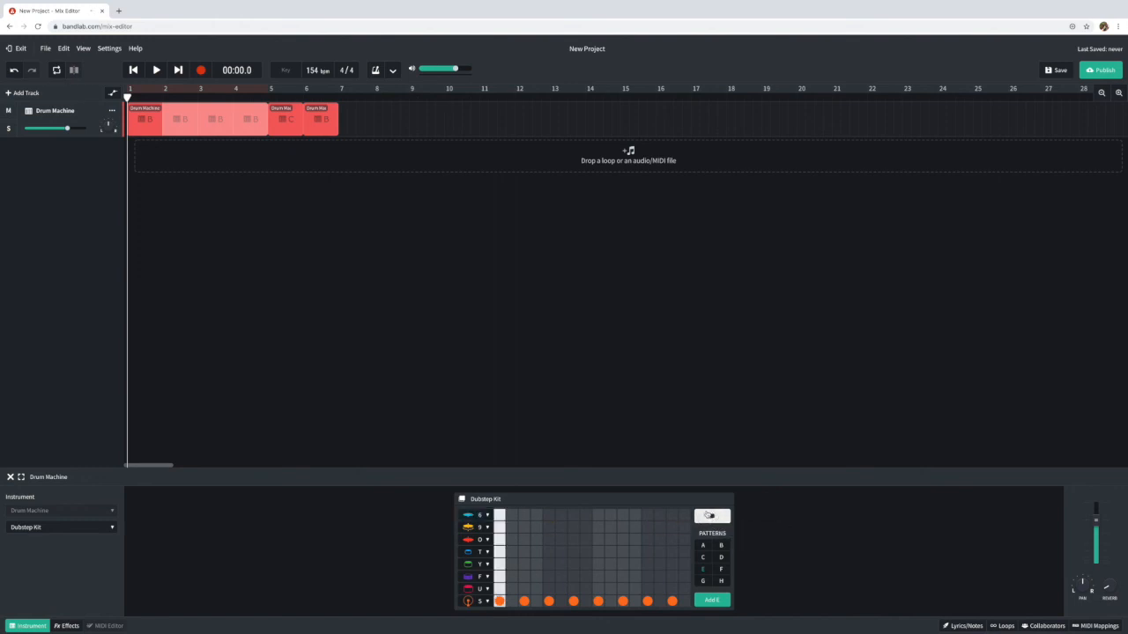
{"action": "left_click", "coordinate": [710, 515]}
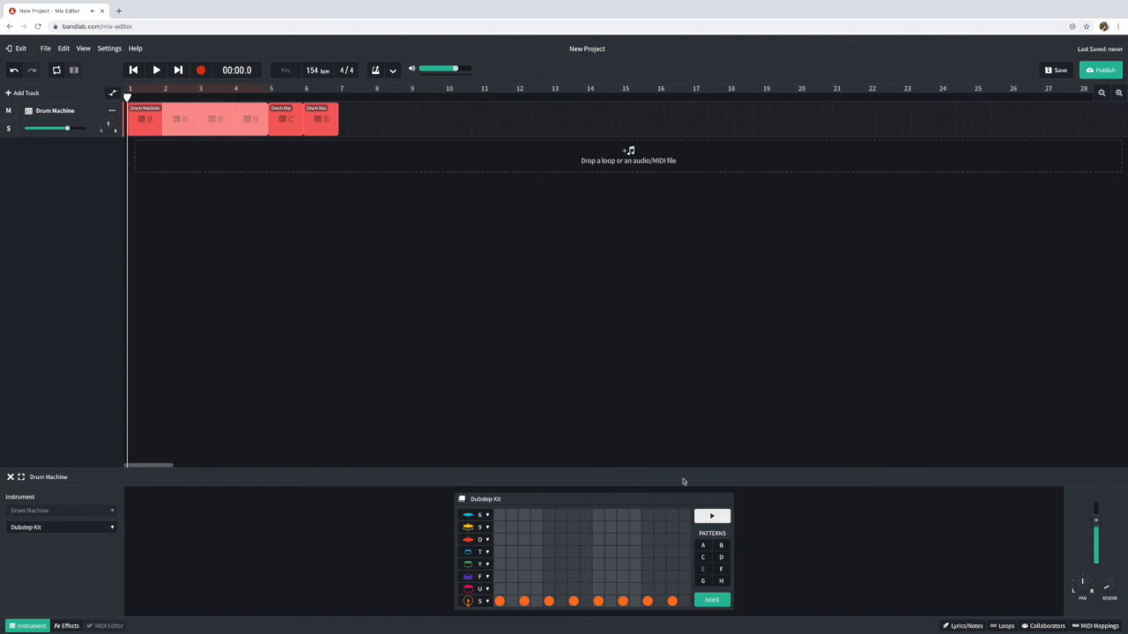
- Set the tempo to 100 bpm, fill all even-numbered steps of pattern E with kick hits and preview it
{"action": "left_click_drag", "start_coordinate": [322, 71], "coordinate": [317, 150]}
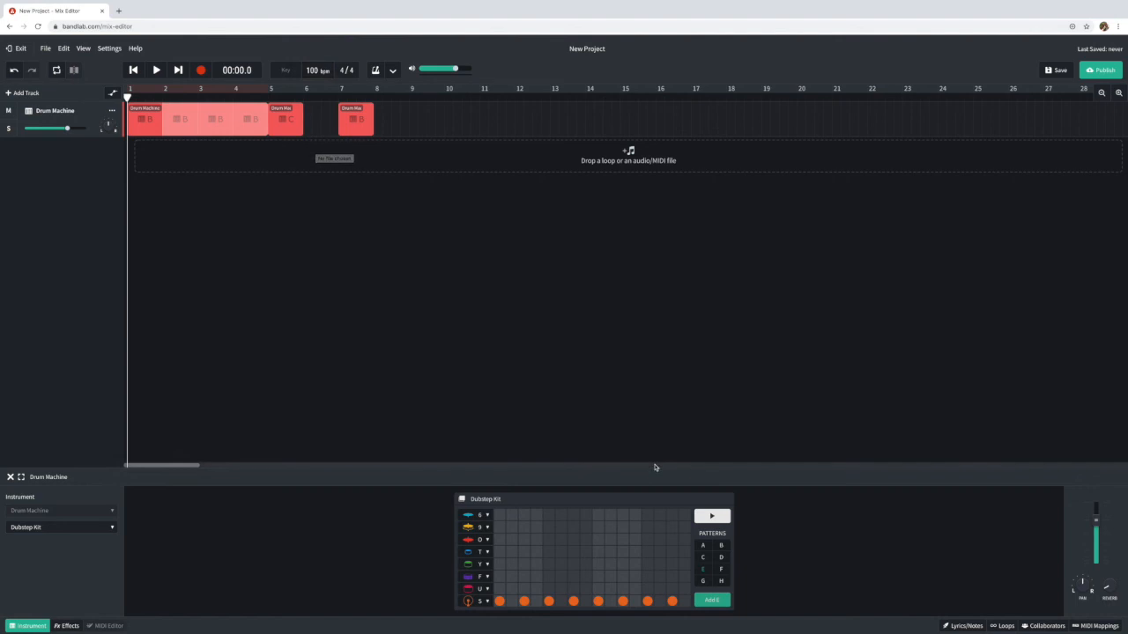
{"action": "left_click", "coordinate": [512, 601]}
{"action": "left_click", "coordinate": [537, 601]}
{"action": "left_click", "coordinate": [561, 601]}
{"action": "left_click", "coordinate": [586, 601]}
{"action": "left_click", "coordinate": [610, 601]}
{"action": "left_click", "coordinate": [635, 600]}
{"action": "left_click", "coordinate": [660, 600]}
{"action": "left_click", "coordinate": [685, 601]}
{"action": "left_click", "coordinate": [700, 521]}
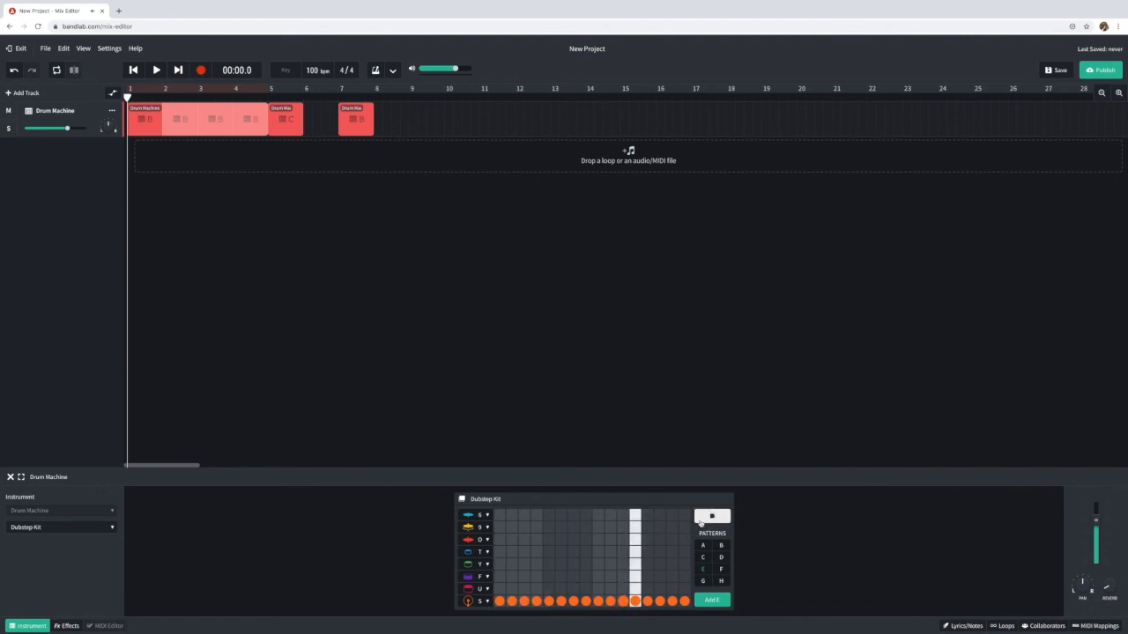
{"action": "left_click", "coordinate": [700, 521]}
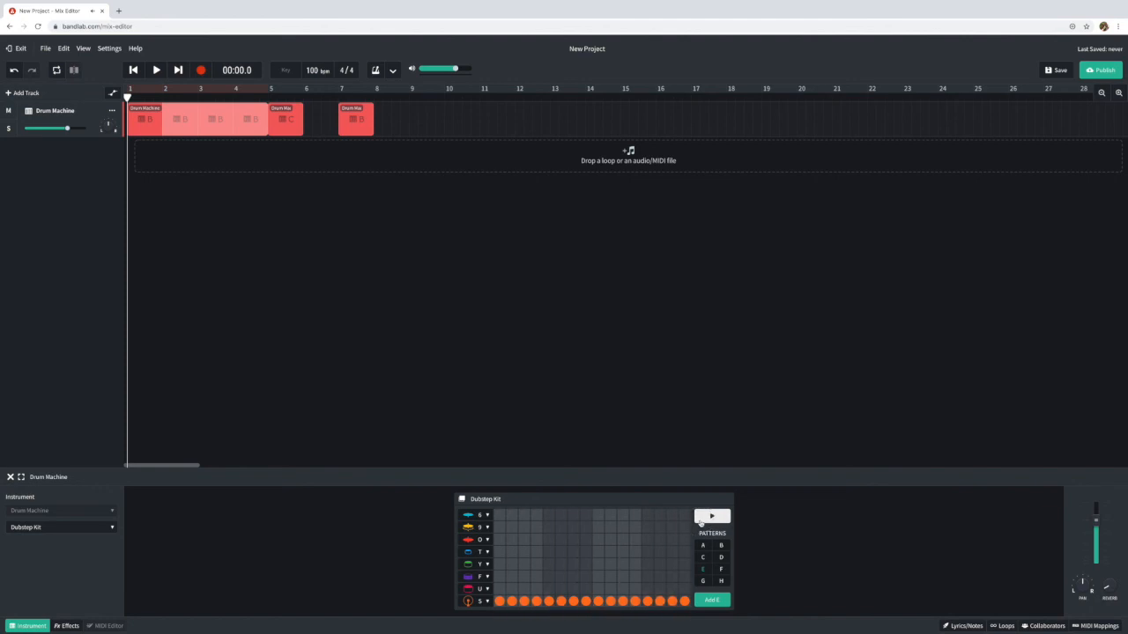